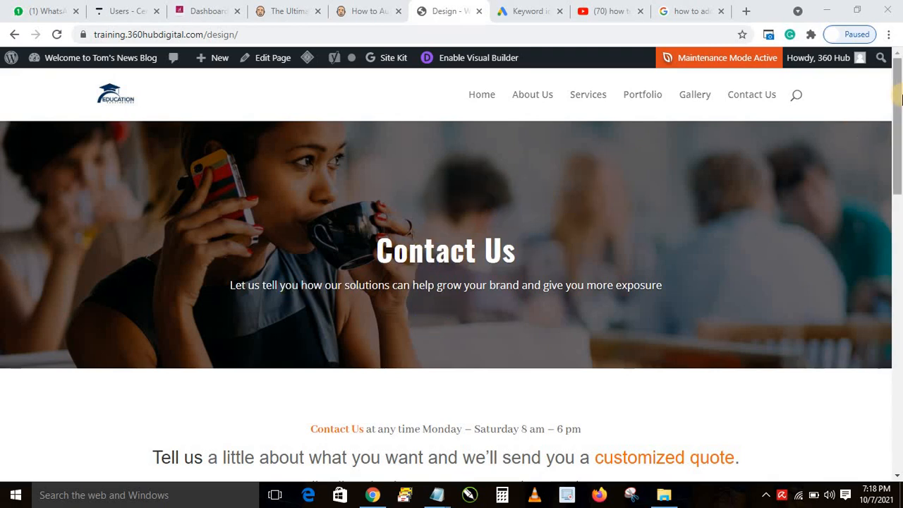
Enable the Visual Builder on the Contact Us page and expand the page-level builder options
mouse_move(898, 140)
mouse_down()
mouse_move(897, 192)
mouse_move(896, 138)
mouse_up()
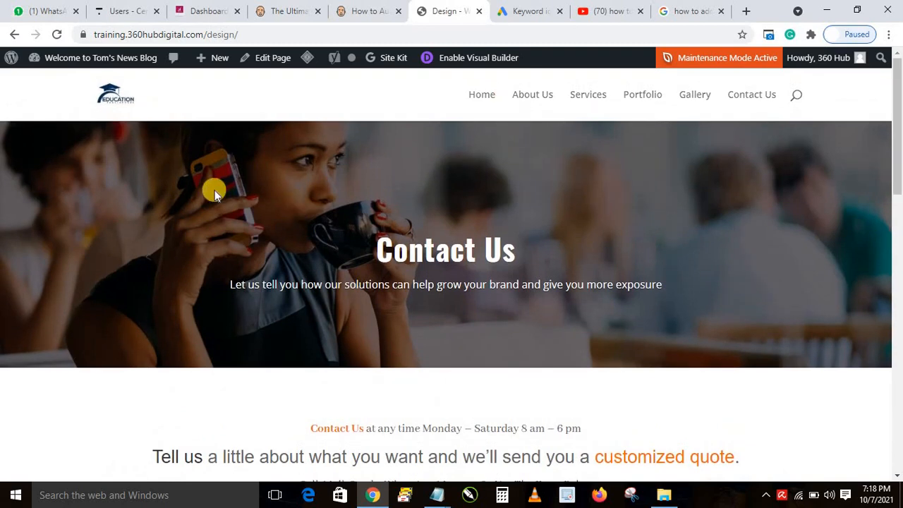
click(465, 59)
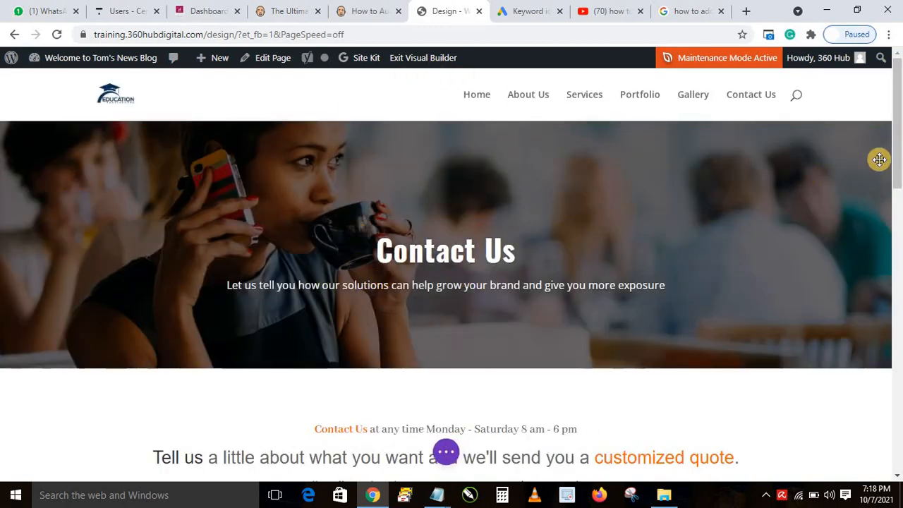
drag(897, 125, 897, 194)
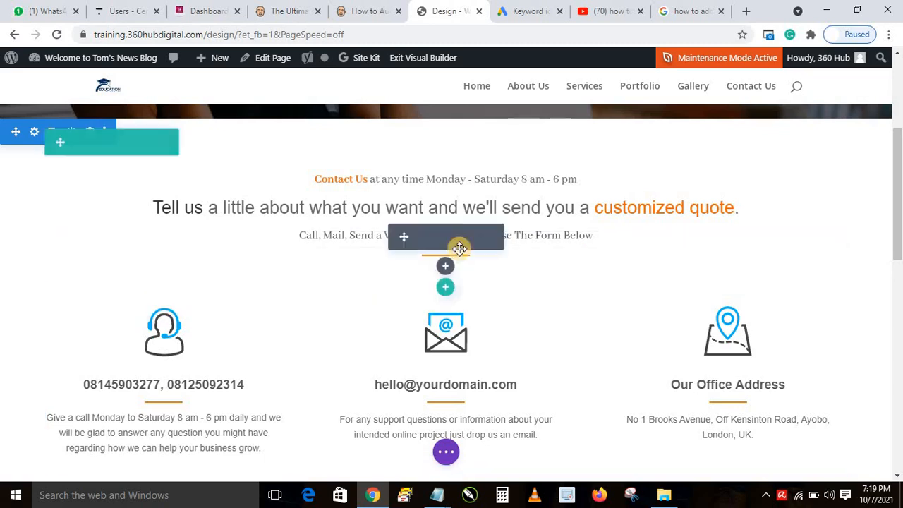
click(444, 455)
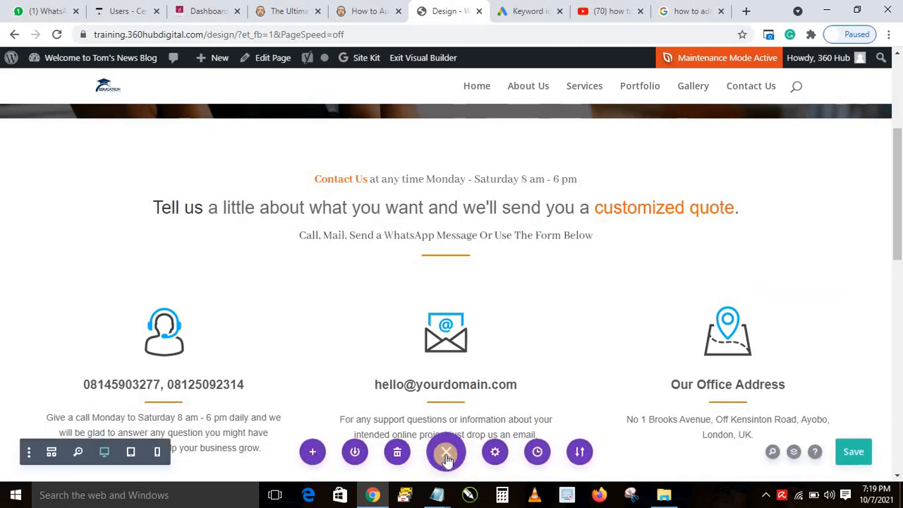
Switch the builder preview to the 400px phone view
click(158, 452)
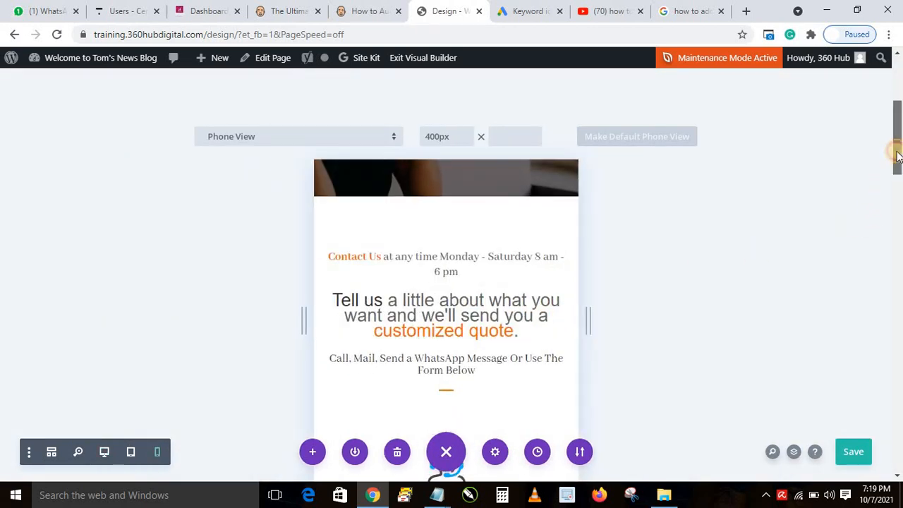
scroll(895, 147, up, 2)
scroll(897, 173, down, 4)
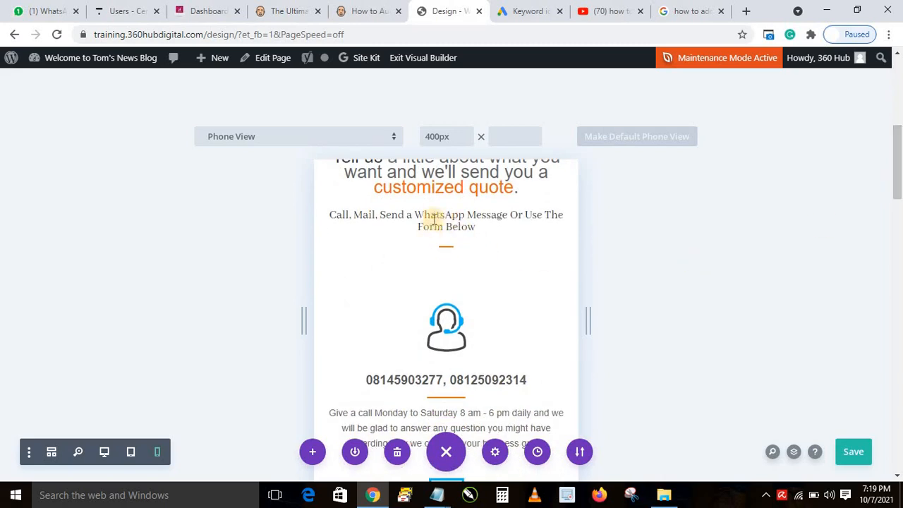
Add a single-column row below the Call, Mail, Send a WhatsApp Message text
mouse_move(438, 234)
drag(437, 235, 444, 283)
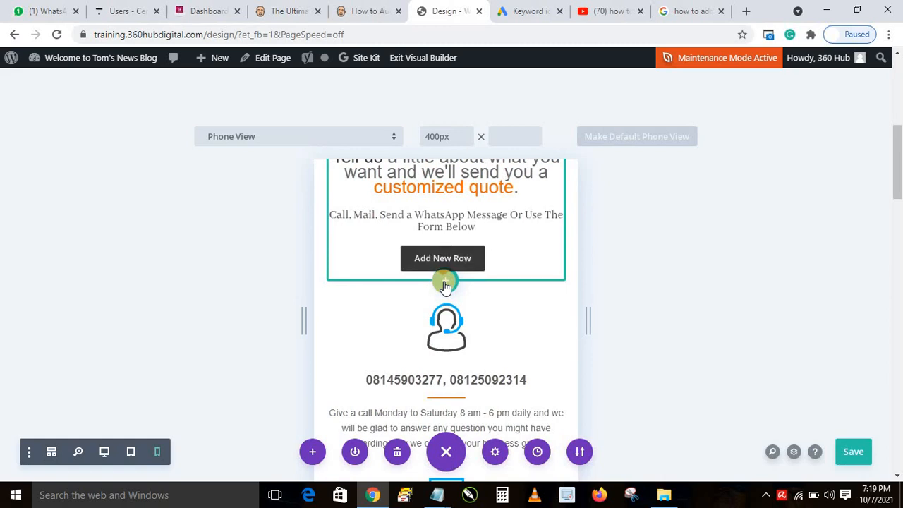
click(444, 284)
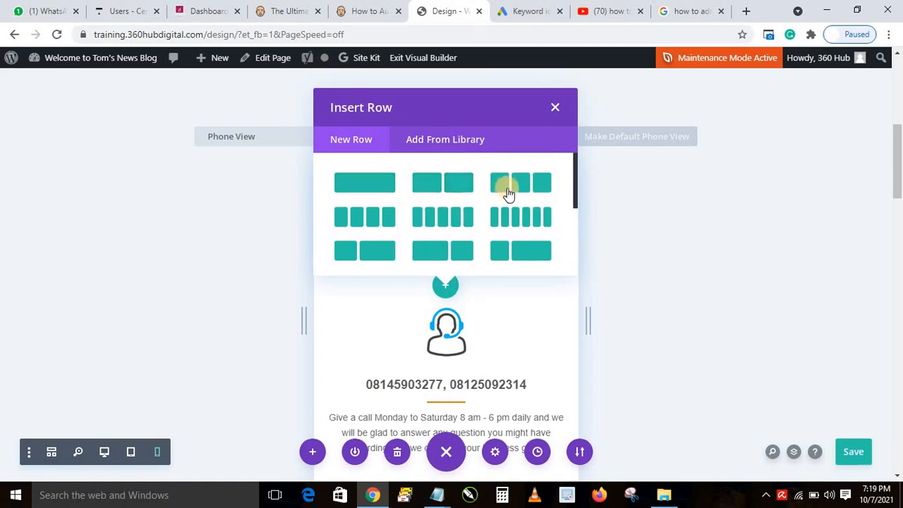
click(365, 184)
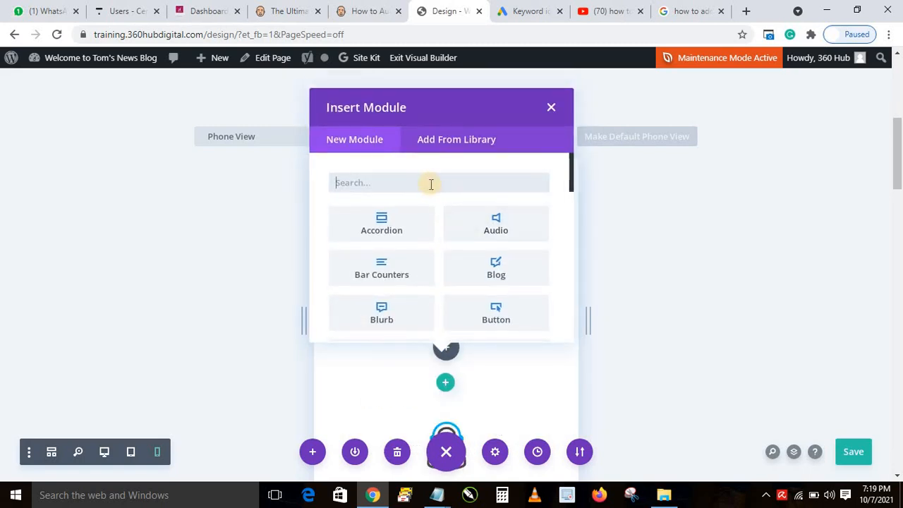
mouse_move(355, 328)
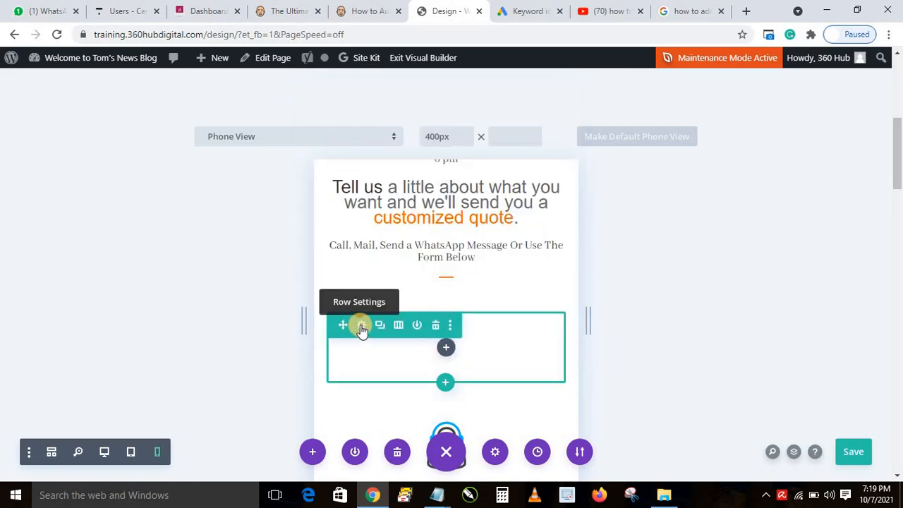
Set the new row's Width and Max Width both to 95% and save the row settings
click(360, 326)
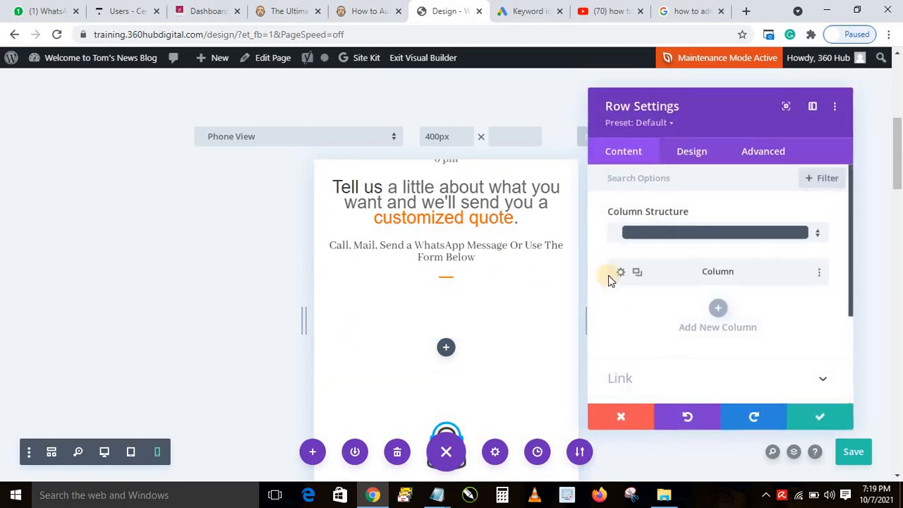
click(691, 152)
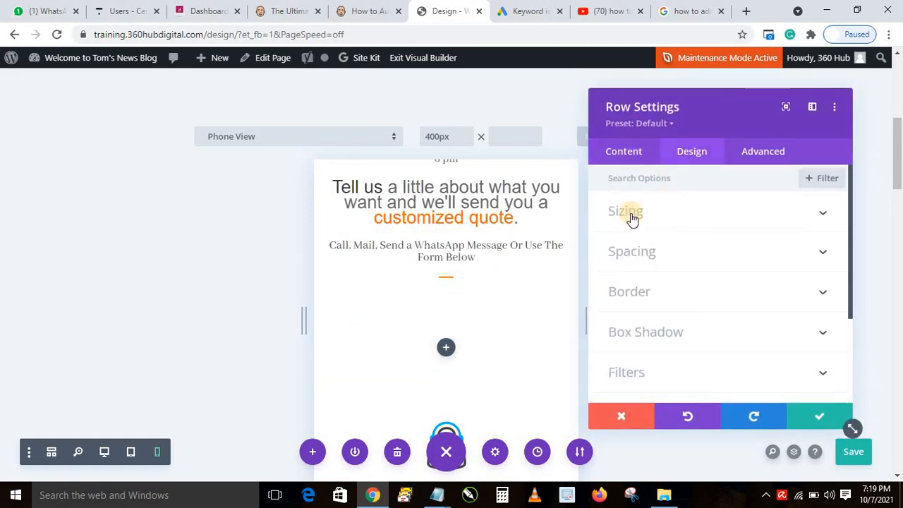
click(630, 215)
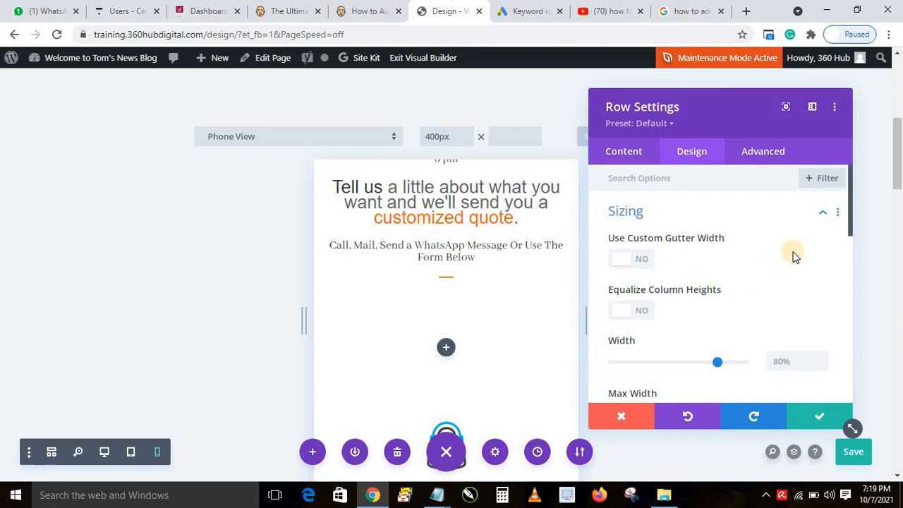
scroll(846, 249, down, 1)
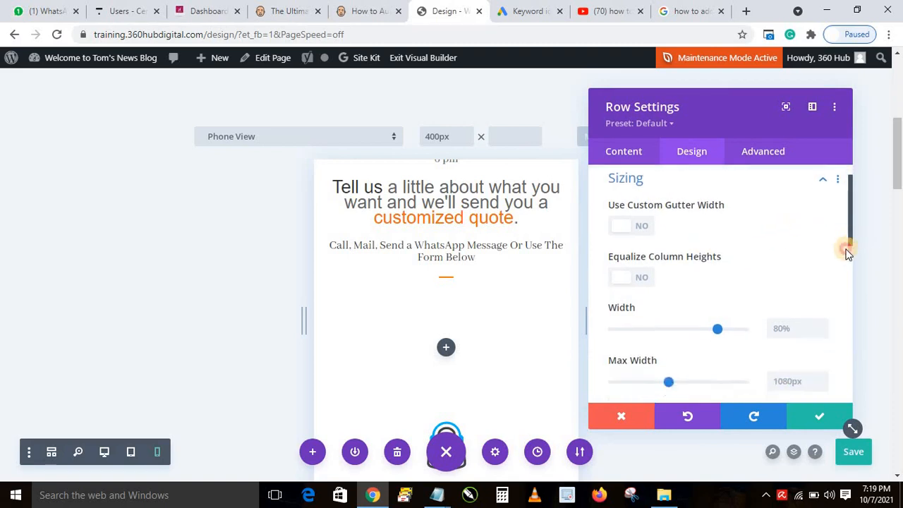
click(726, 282)
drag(718, 281, 738, 283)
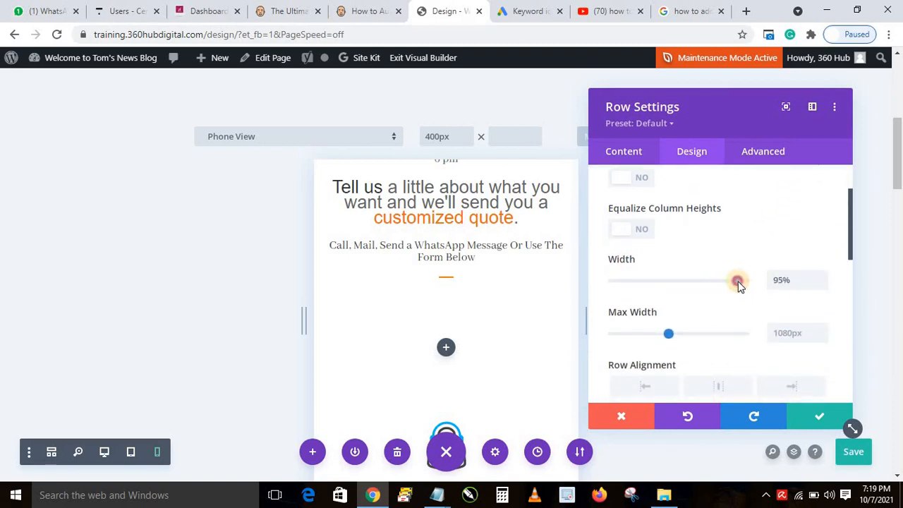
double_click(775, 282)
key(ctrl+c)
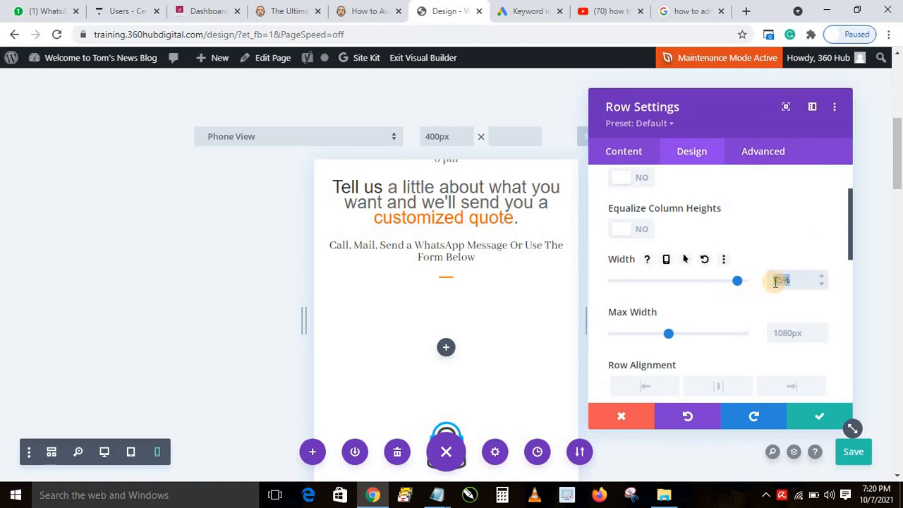
click(775, 333)
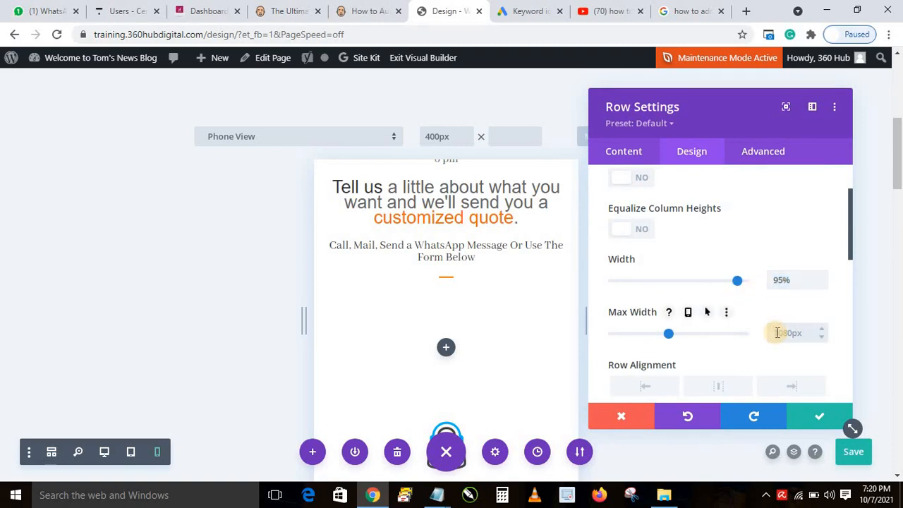
key(ctrl+v)
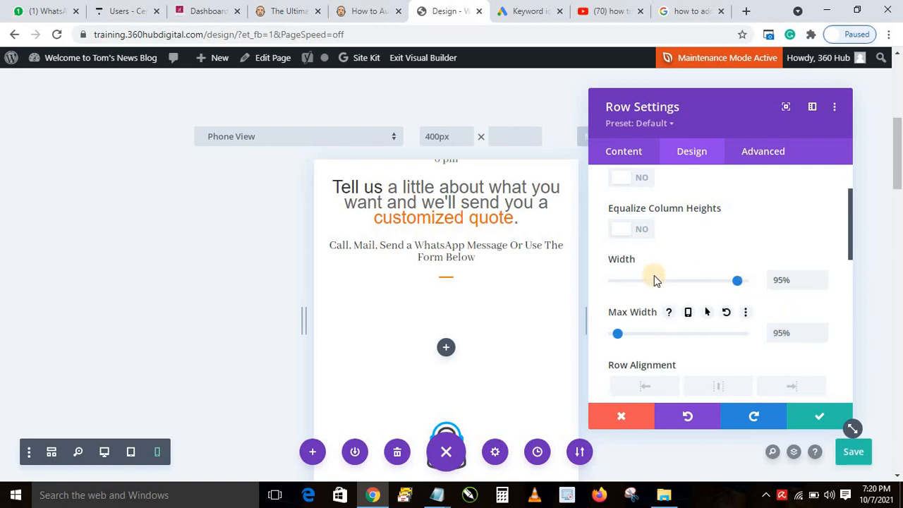
click(831, 416)
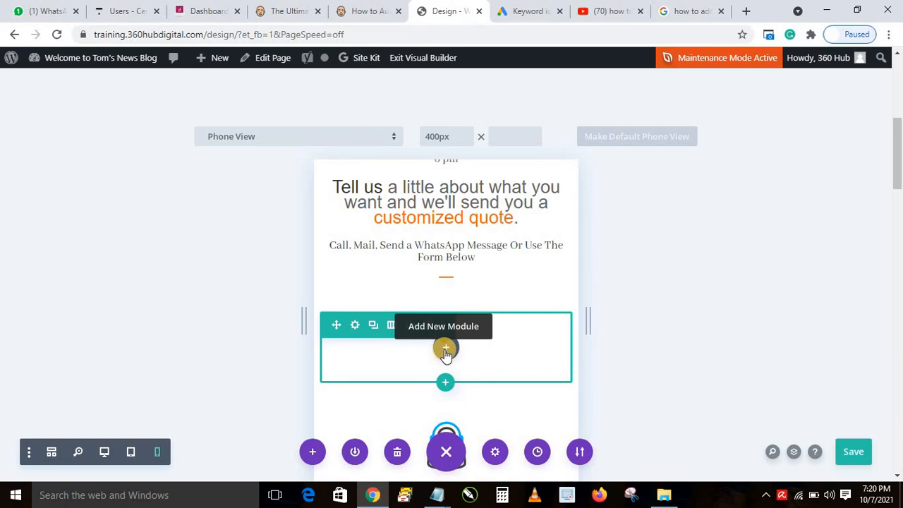
Add a button module to the new row and change its text from 'Click Here' to 'CALL US NOW'
click(445, 351)
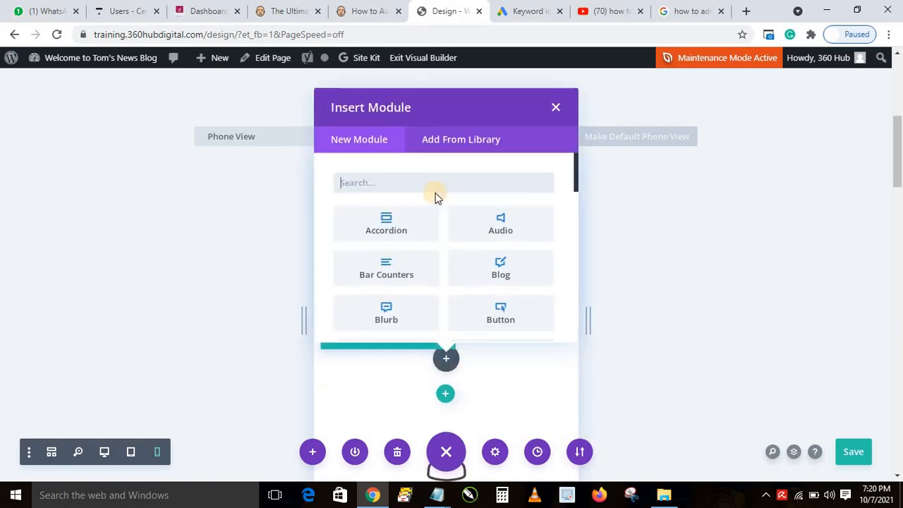
click(500, 318)
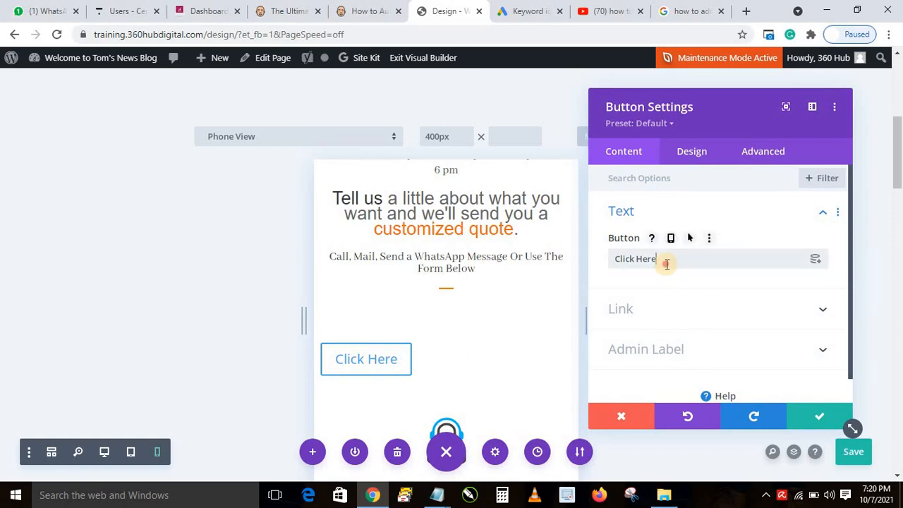
triple_click(666, 263)
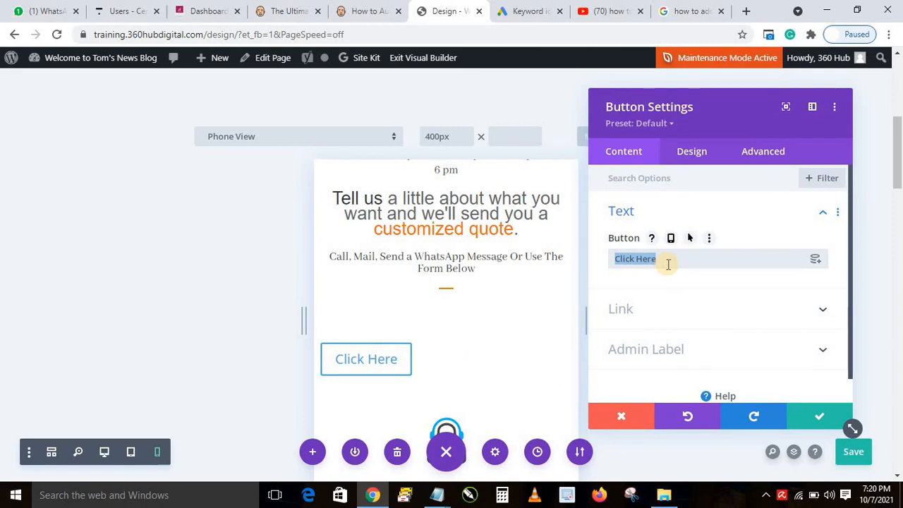
text(C)
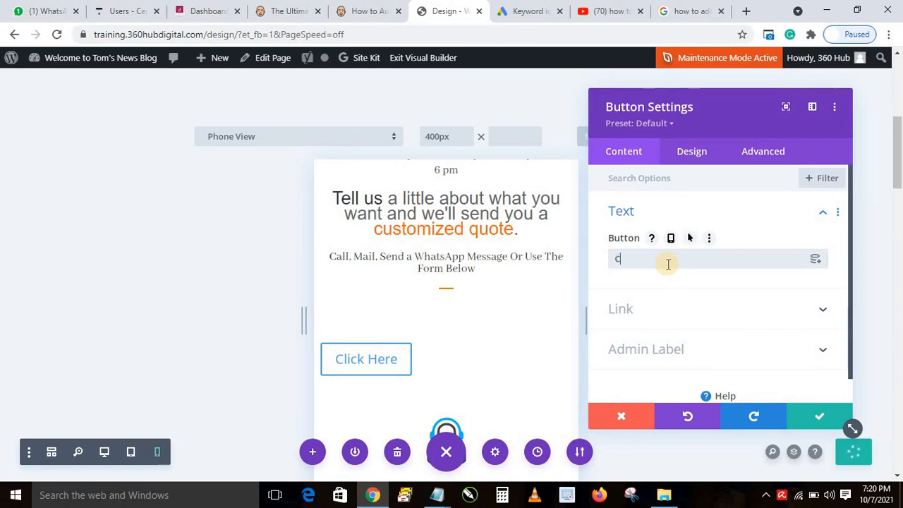
text(ALL NOW)
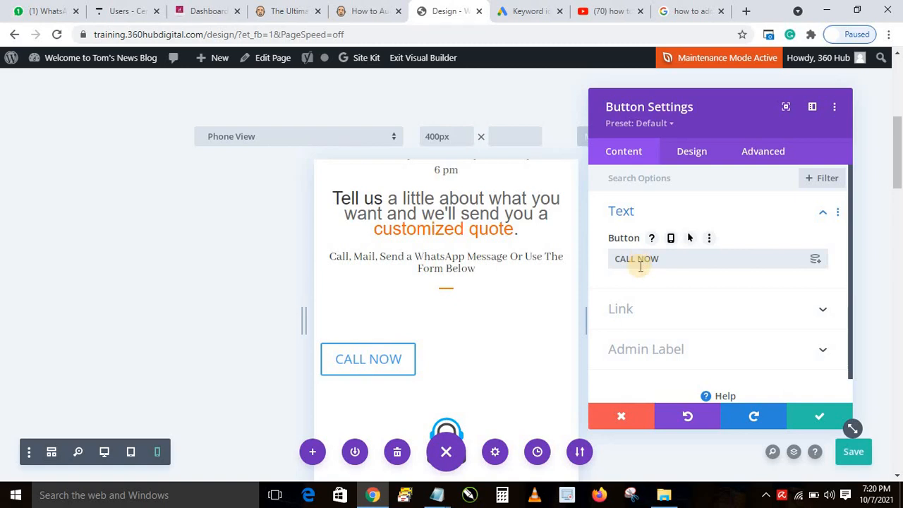
click(638, 262)
text(US)
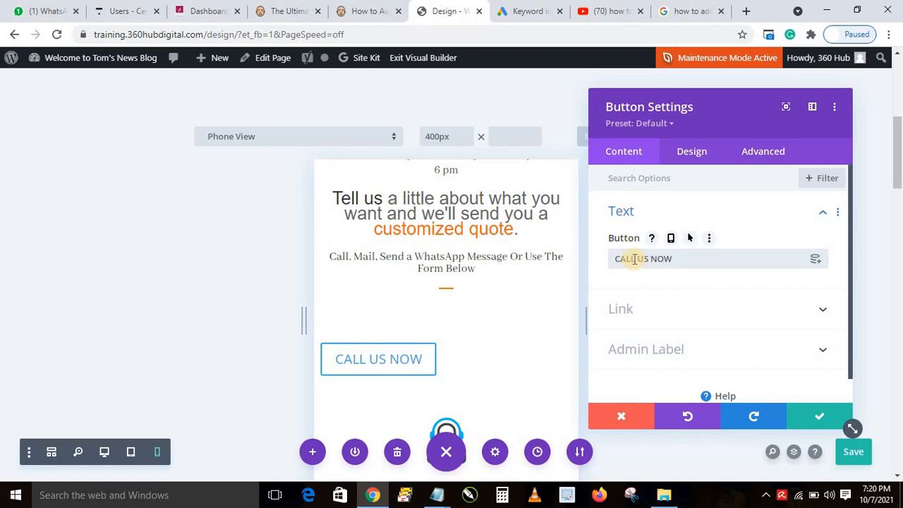
Set the button's link URL to tel: followed by the business phone number
click(620, 309)
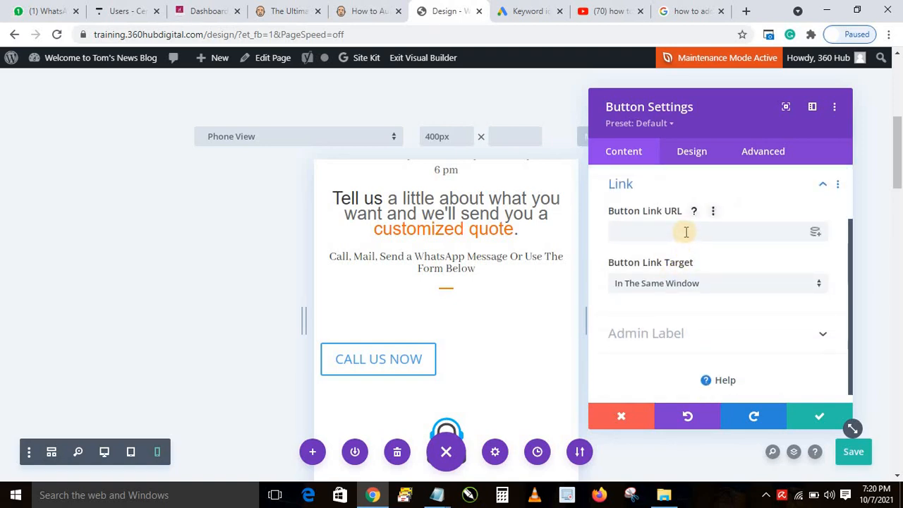
click(686, 230)
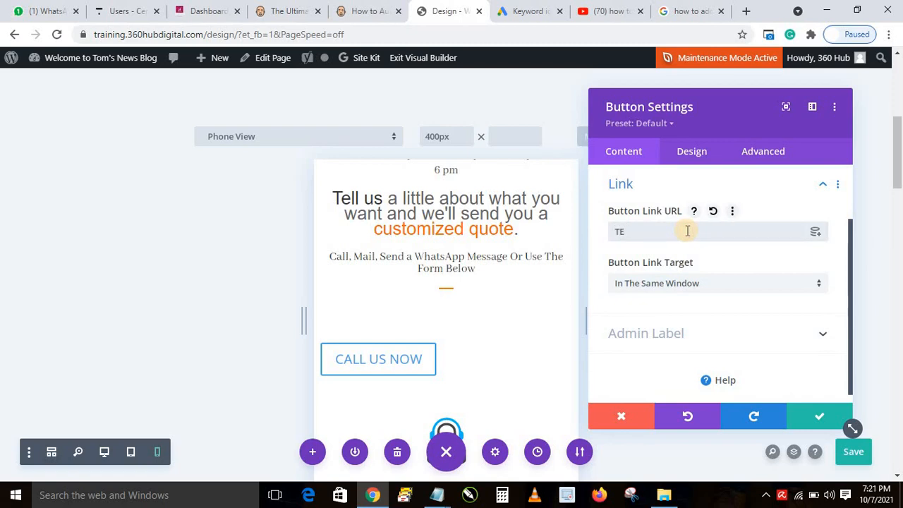
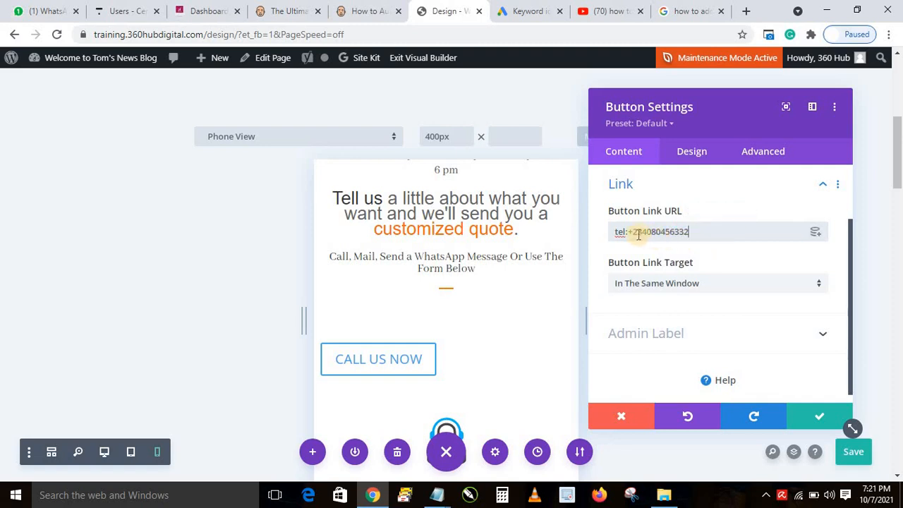
drag(630, 229, 616, 230)
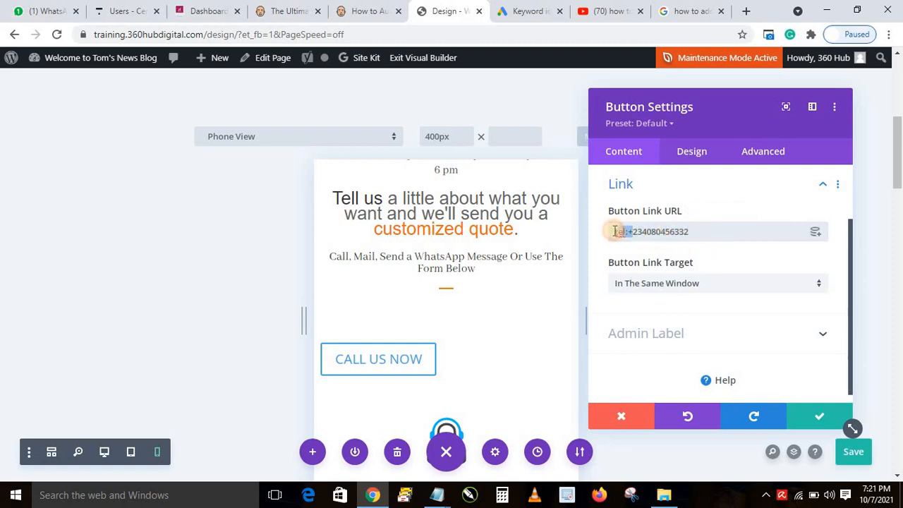
click(623, 231)
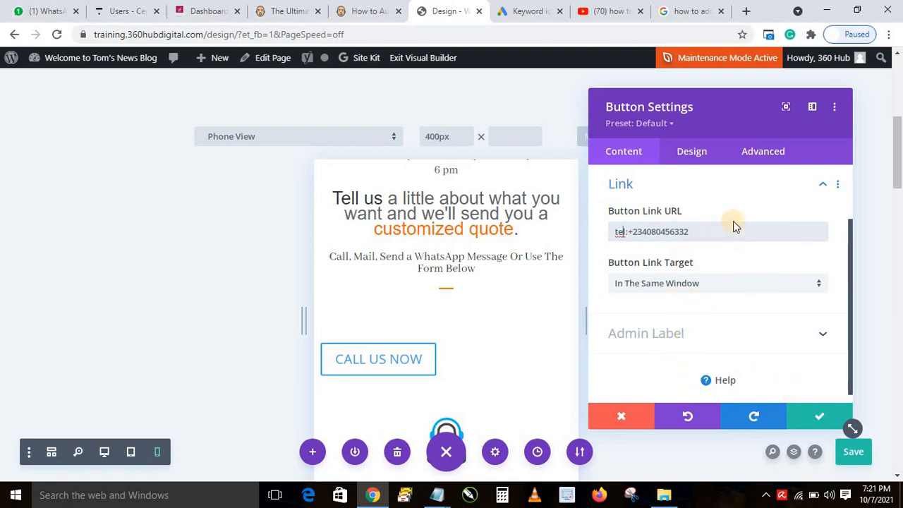
click(692, 154)
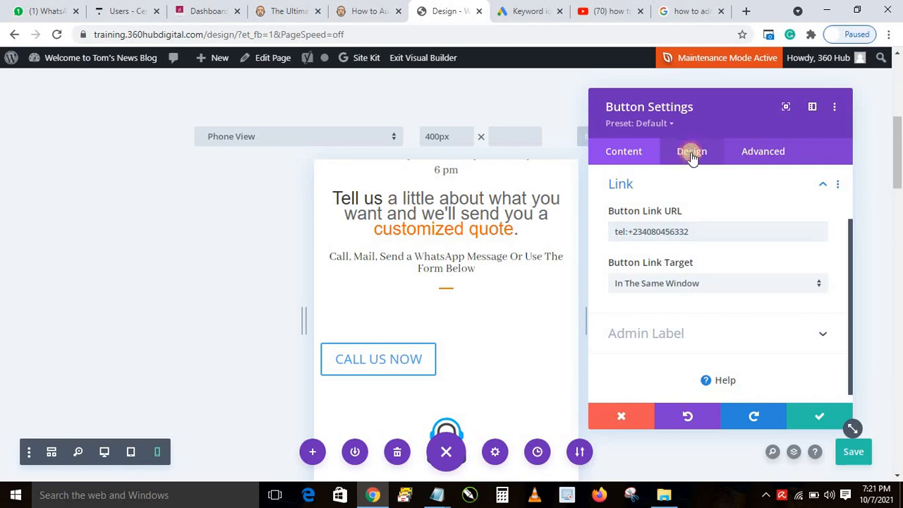
Centre the CALL US NOW button with the Button Alignment setting
click(651, 213)
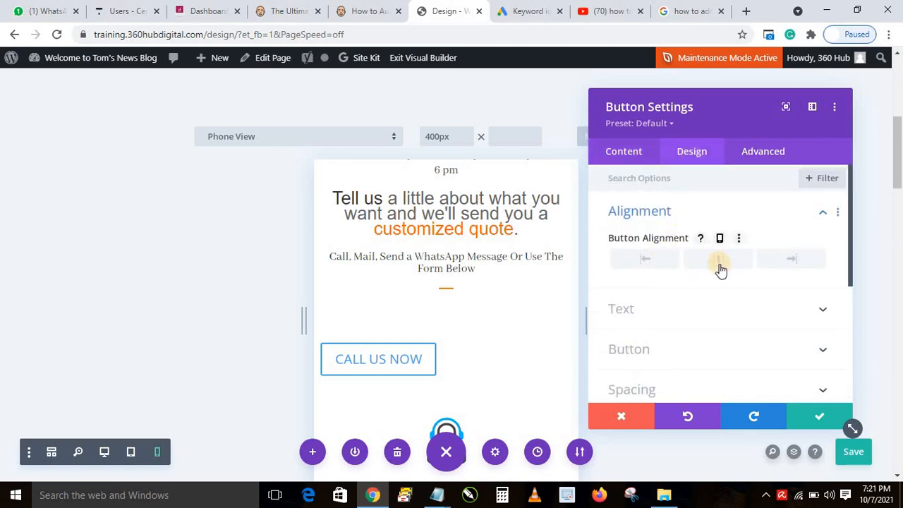
click(719, 263)
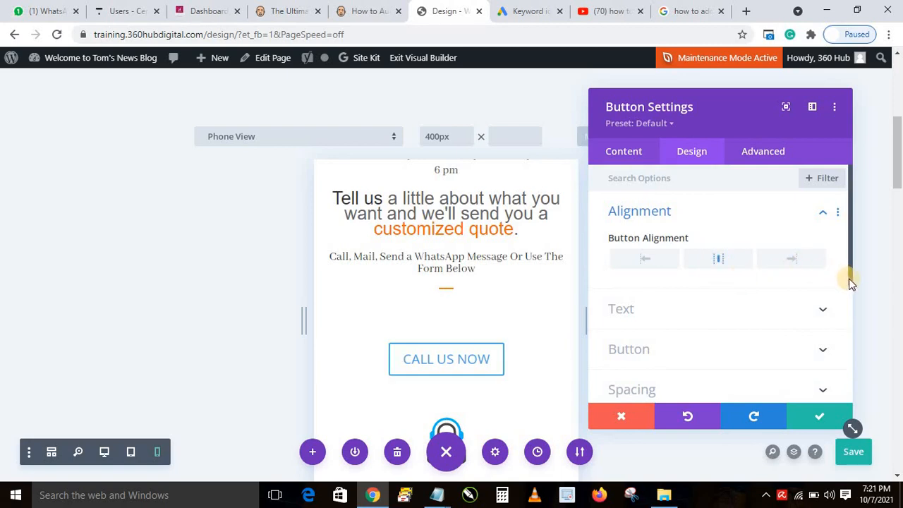
scroll(849, 288, down, 2)
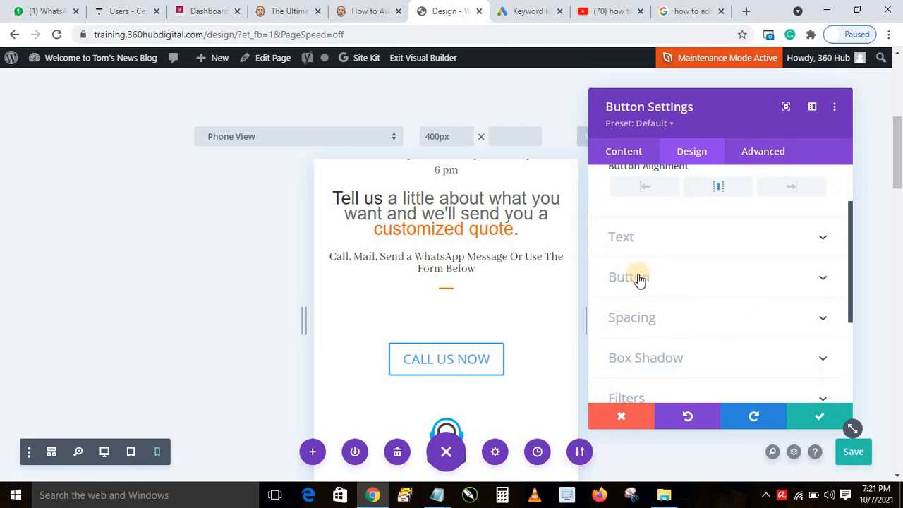
Turn on custom button styles and make the button text white
click(649, 279)
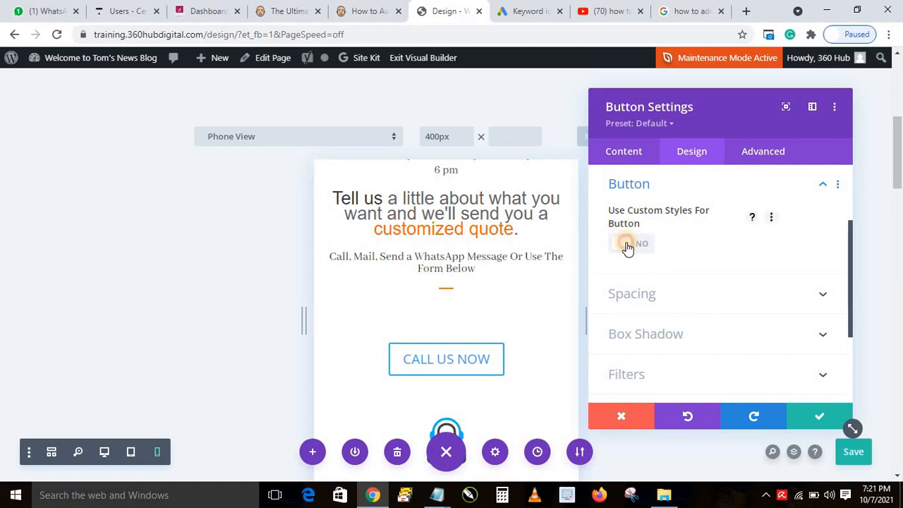
click(639, 248)
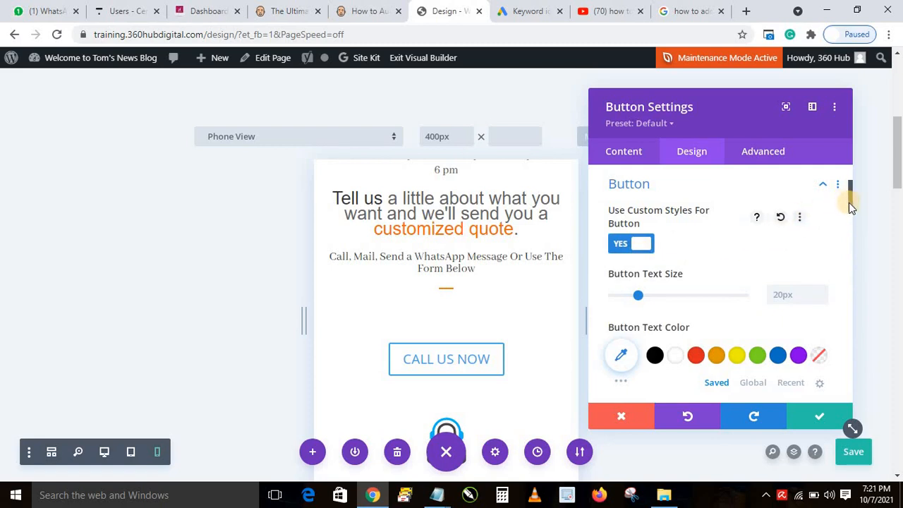
drag(849, 202, 845, 215)
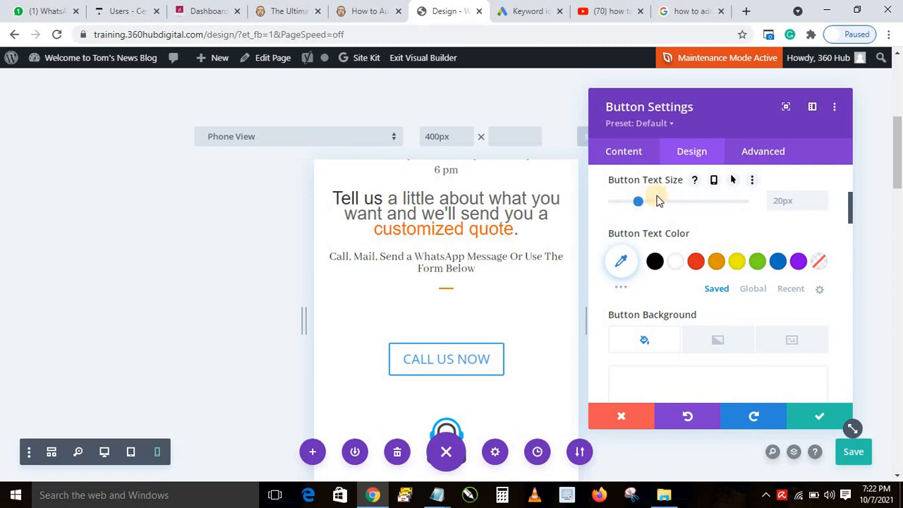
click(849, 211)
scroll(811, 223, up, 1)
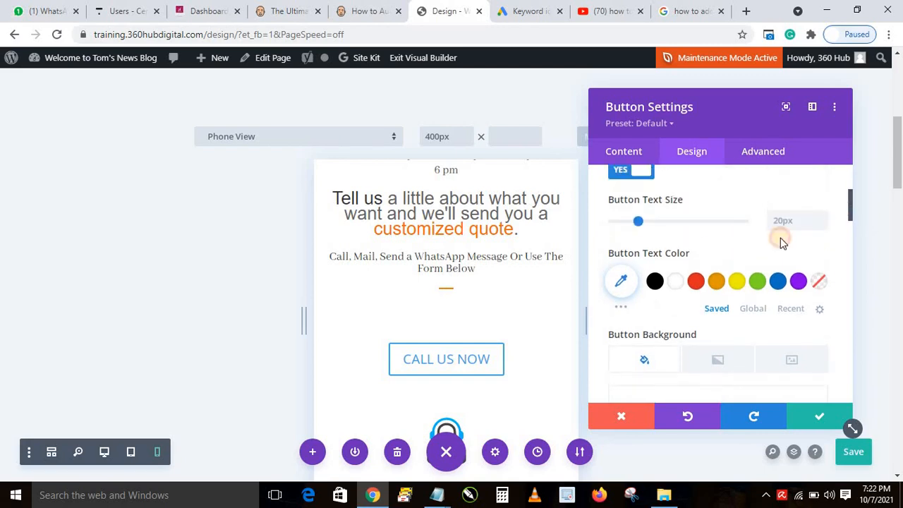
click(676, 282)
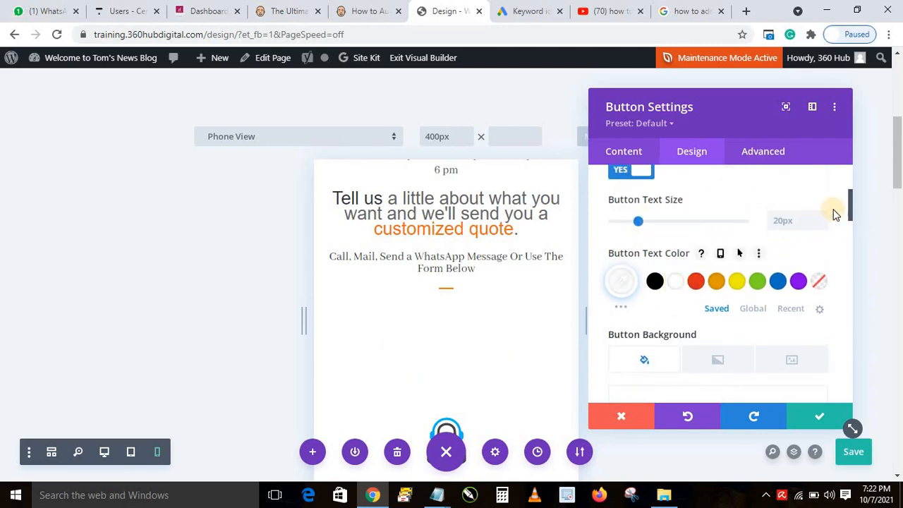
drag(848, 208, 844, 230)
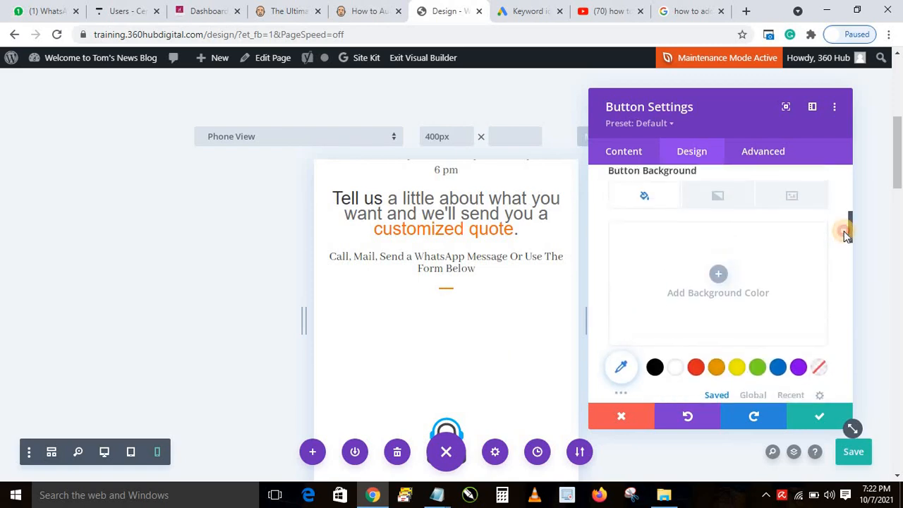
Give the button a solid green #1fba65 background, copying the hex value for reuse
click(757, 368)
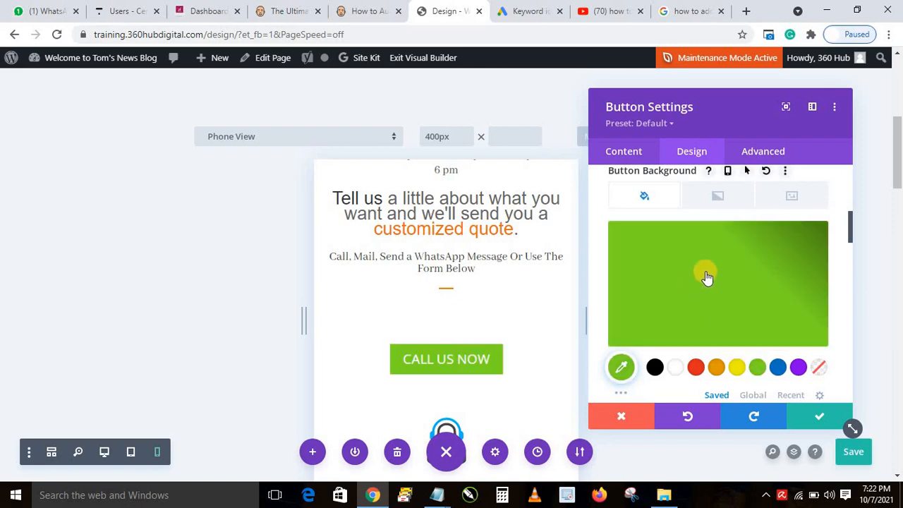
click(703, 268)
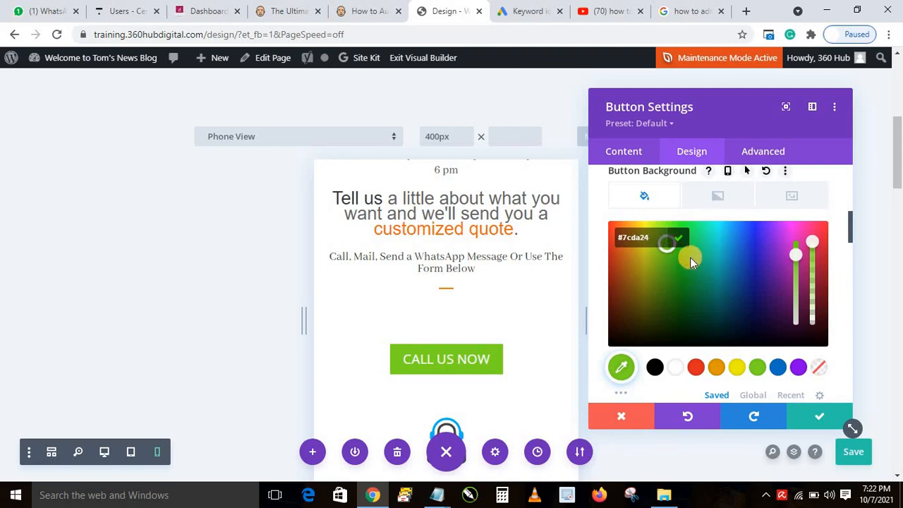
click(691, 261)
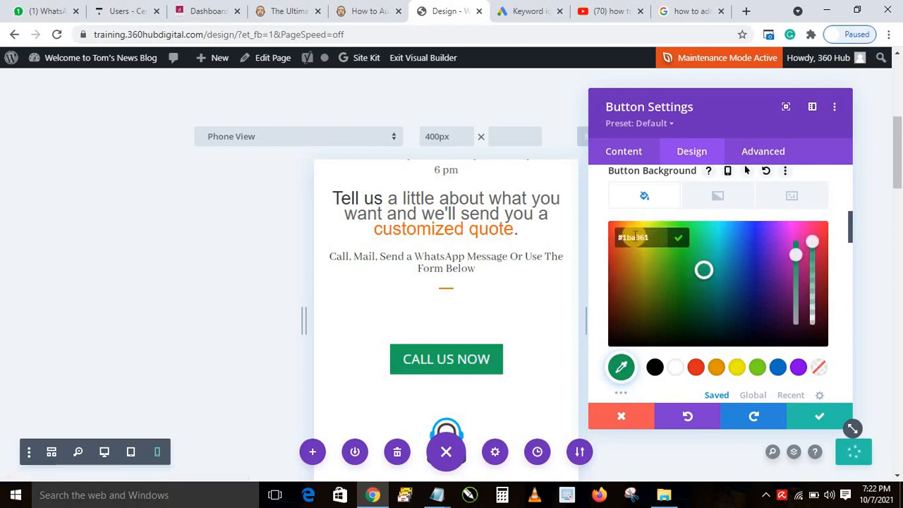
click(696, 256)
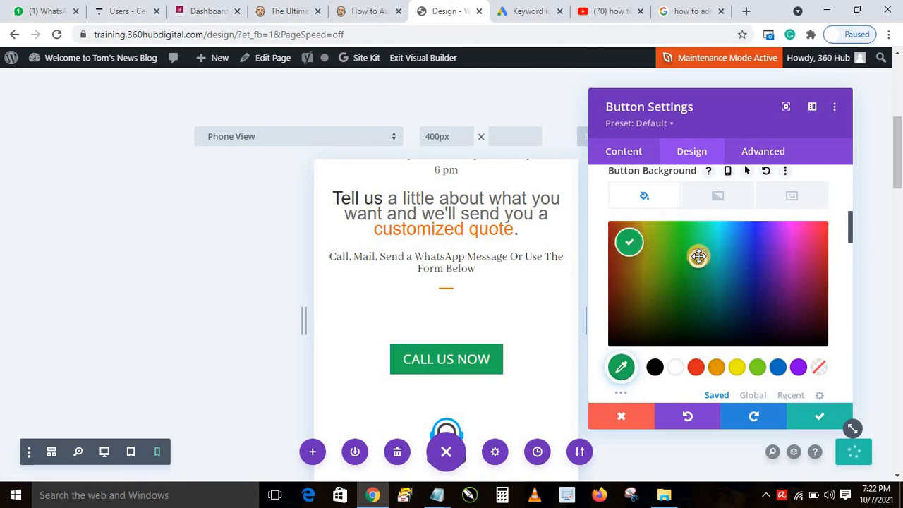
click(631, 247)
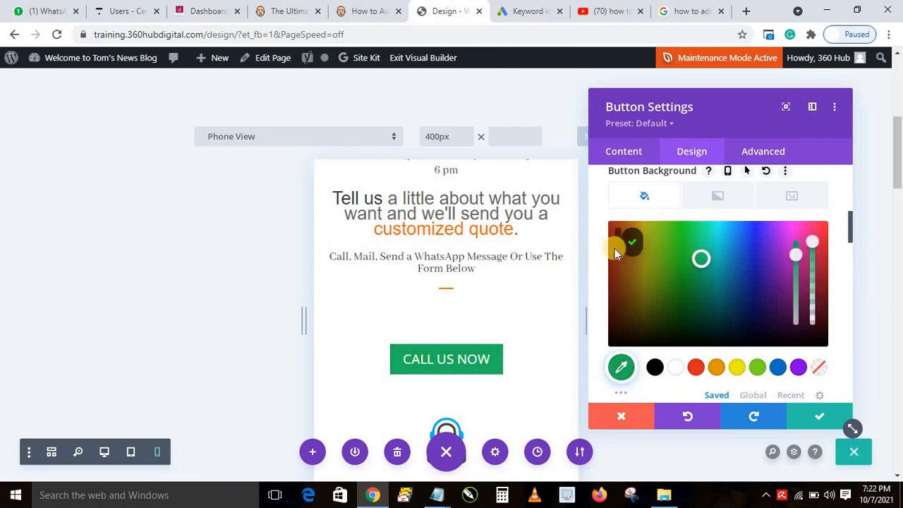
triple_click(637, 238)
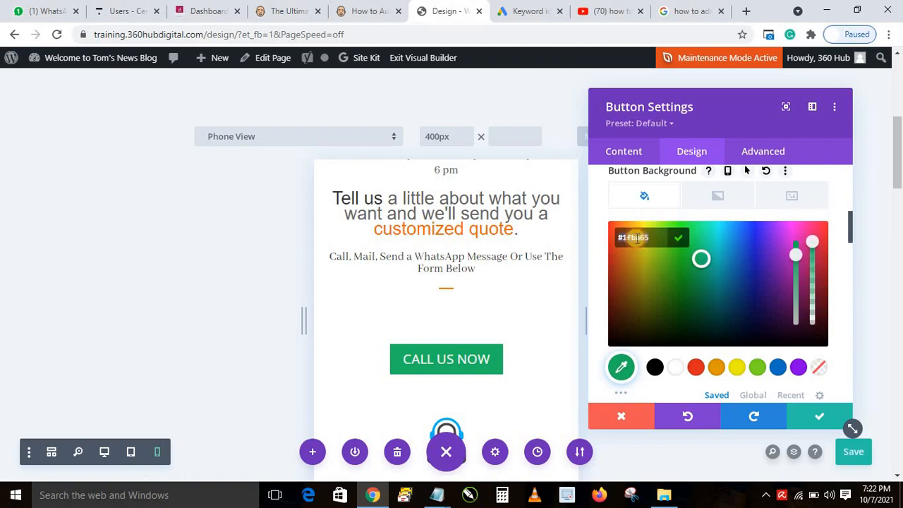
right_click(635, 239)
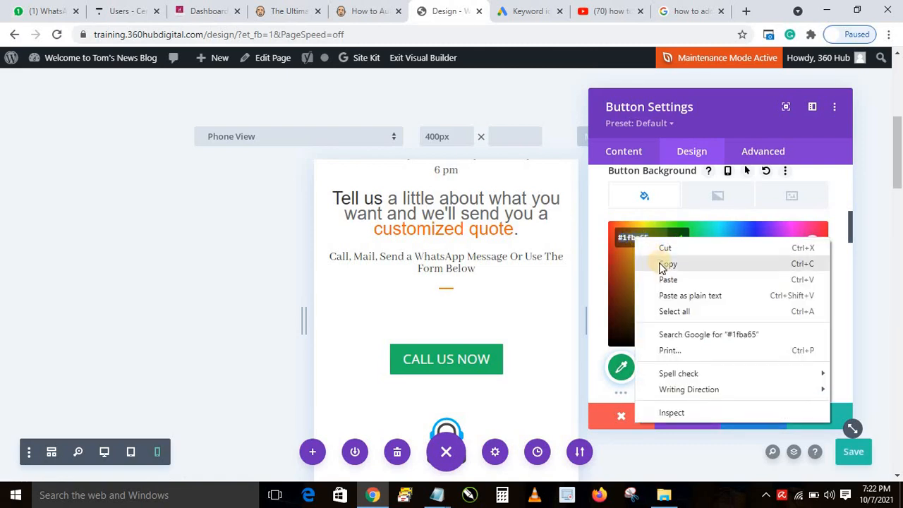
click(666, 263)
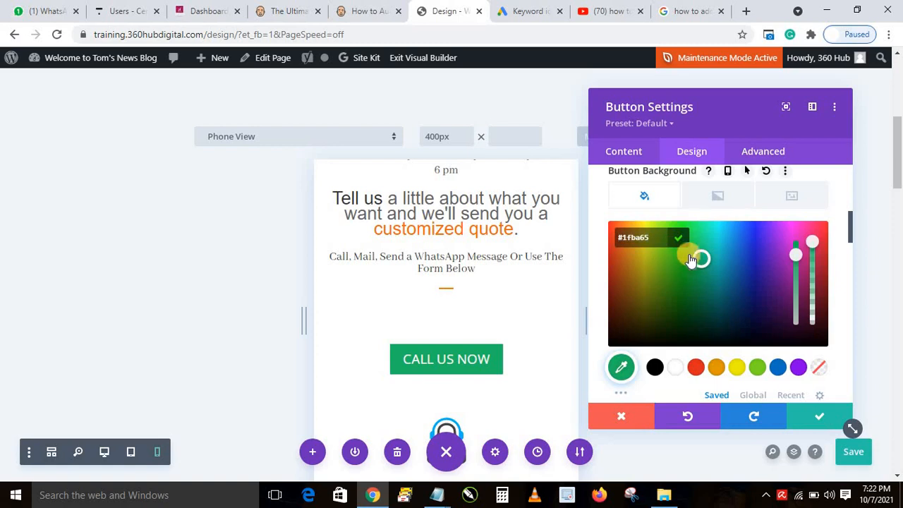
click(677, 240)
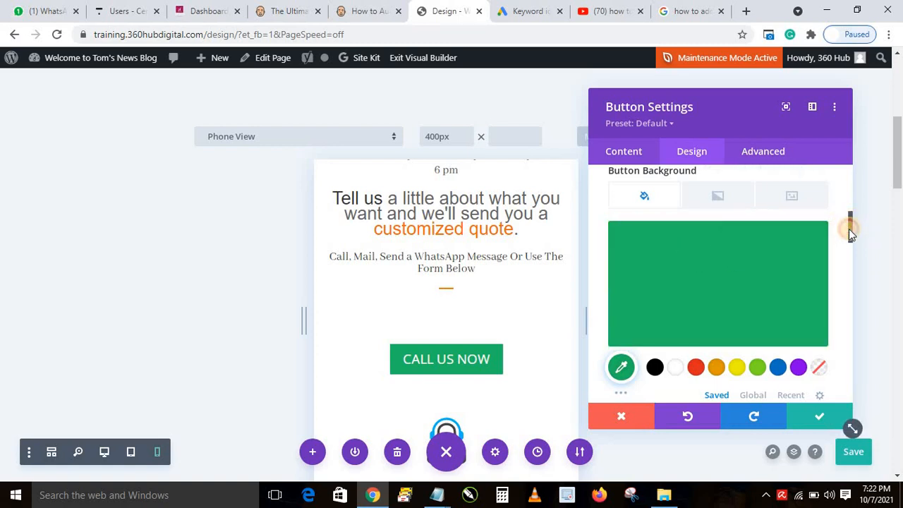
drag(848, 228, 847, 250)
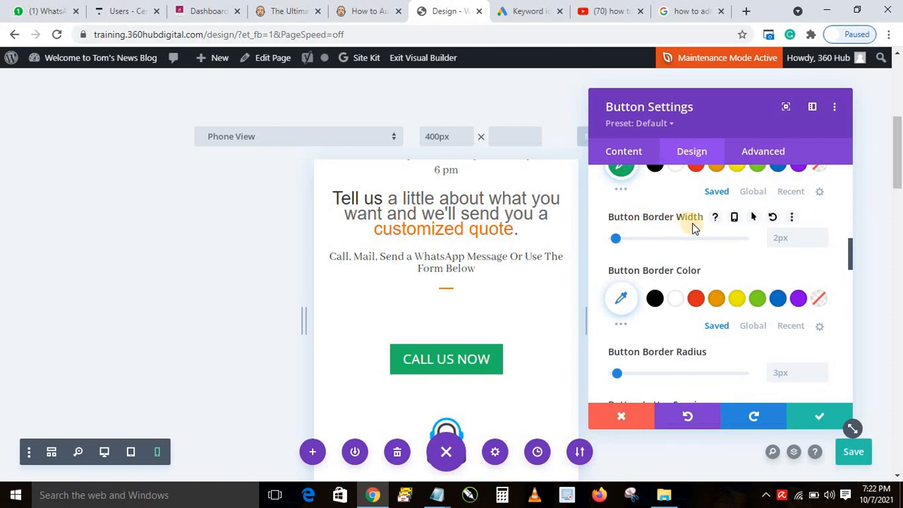
Paste #1fba65 as the button border colour to match its green background
click(621, 301)
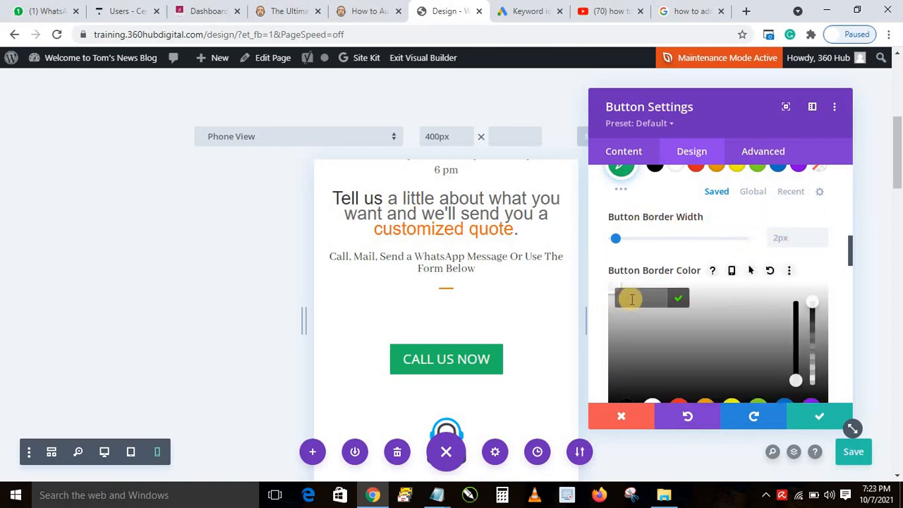
key(ctrl+v)
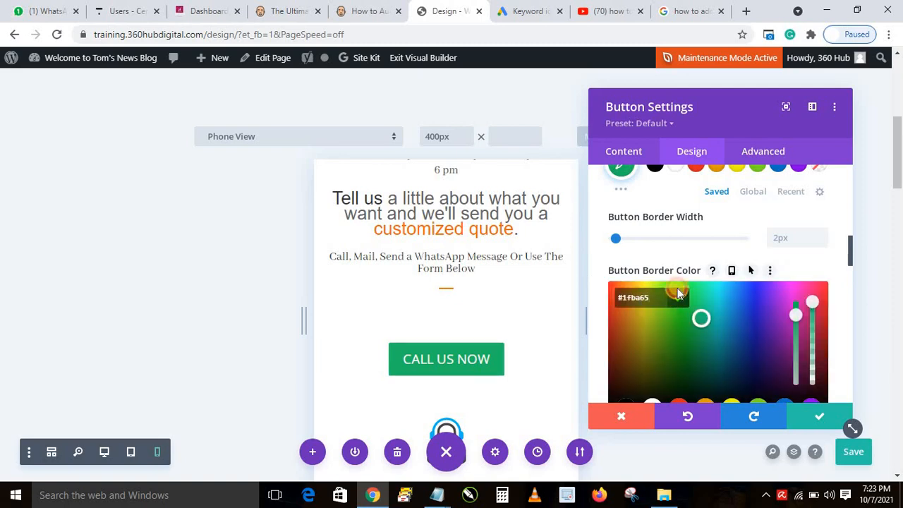
click(677, 290)
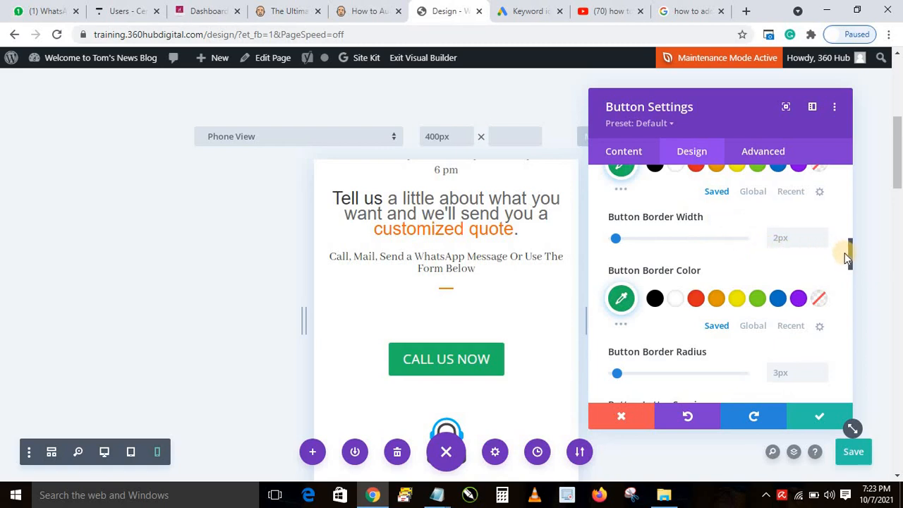
scroll(849, 259, down, 1)
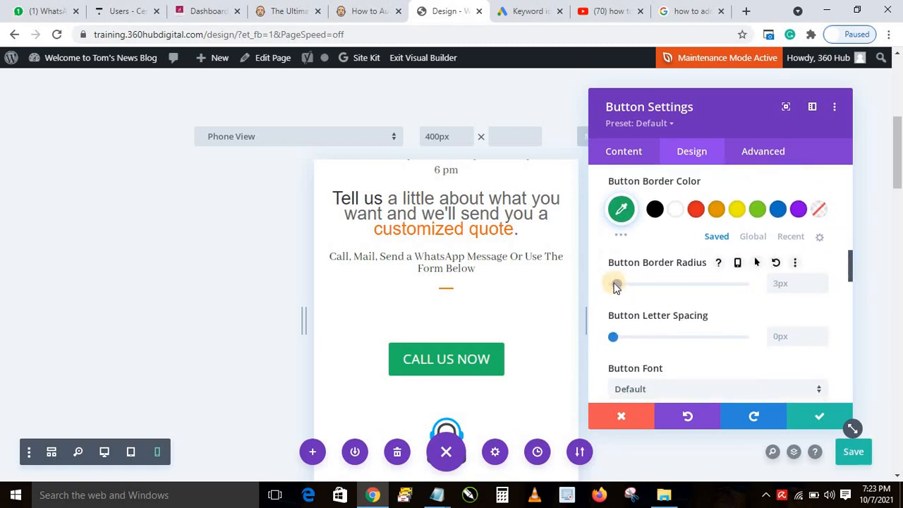
Set the button border radius to 2px for nearly square corners
drag(617, 287, 702, 292)
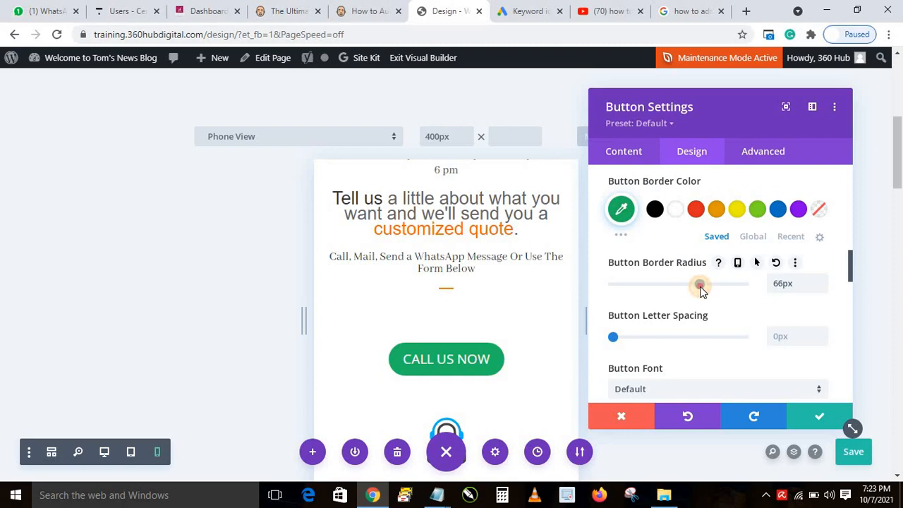
drag(702, 292, 612, 285)
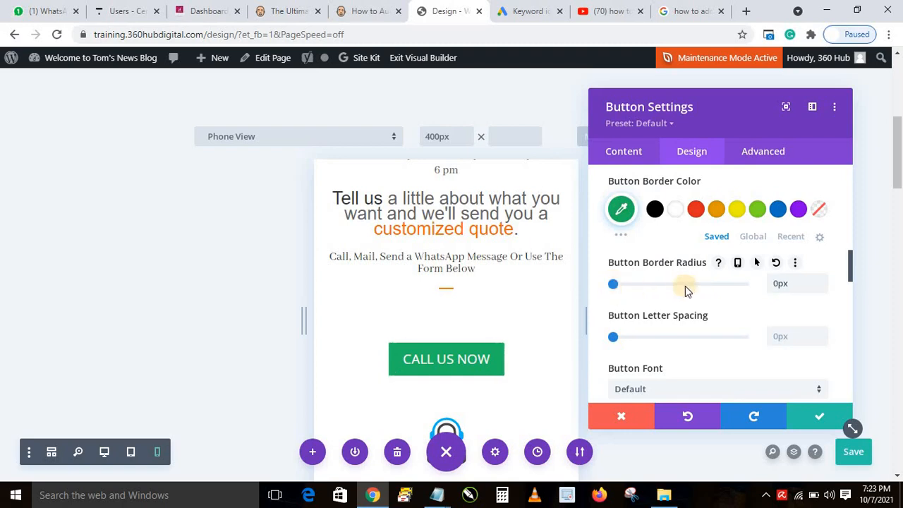
click(822, 287)
click(820, 281)
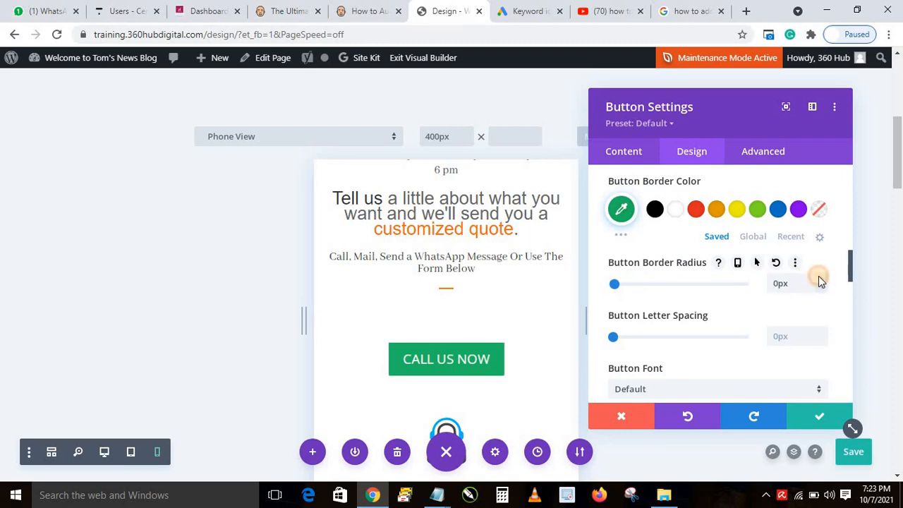
click(820, 280)
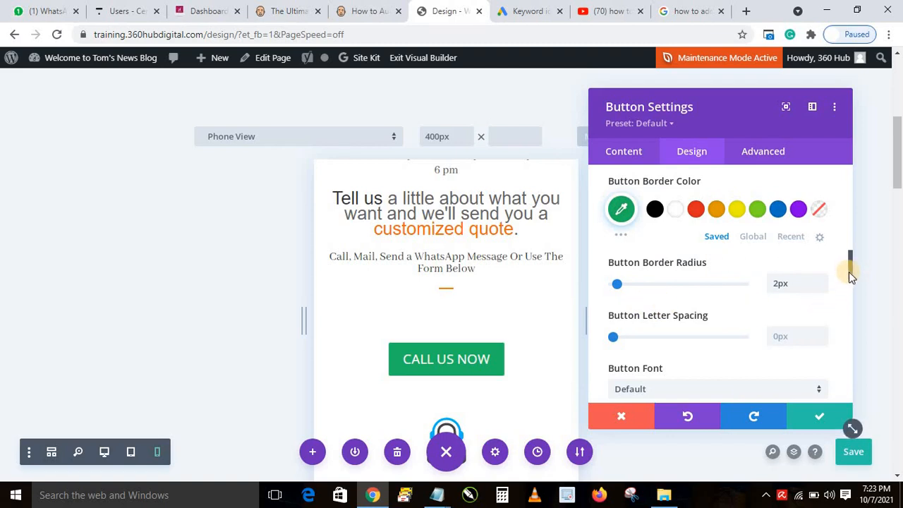
drag(849, 272, 824, 297)
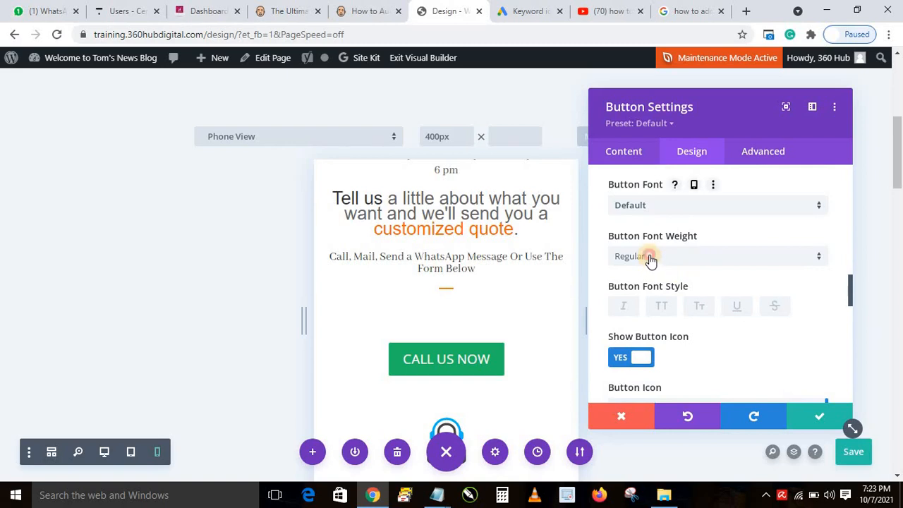
Change the button font weight to Semi Bold
click(647, 258)
click(666, 321)
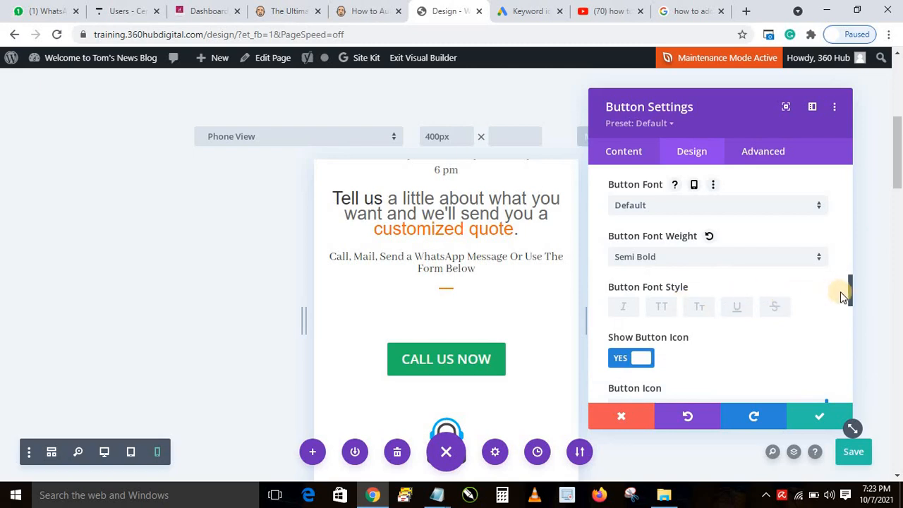
mouse_move(848, 302)
mouse_down()
mouse_move(845, 321)
mouse_move(844, 312)
mouse_up()
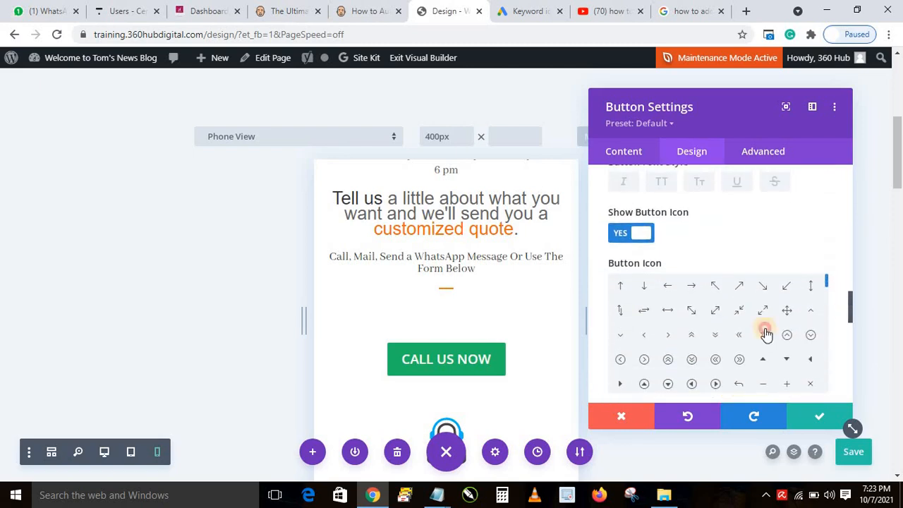
Replace the button's default arrow icon with the phone handset icon
click(852, 446)
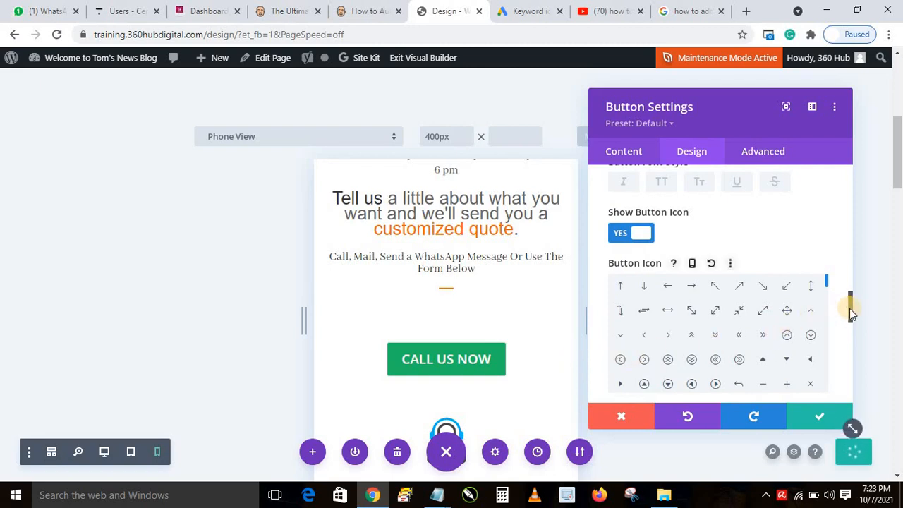
scroll(849, 313, down, 2)
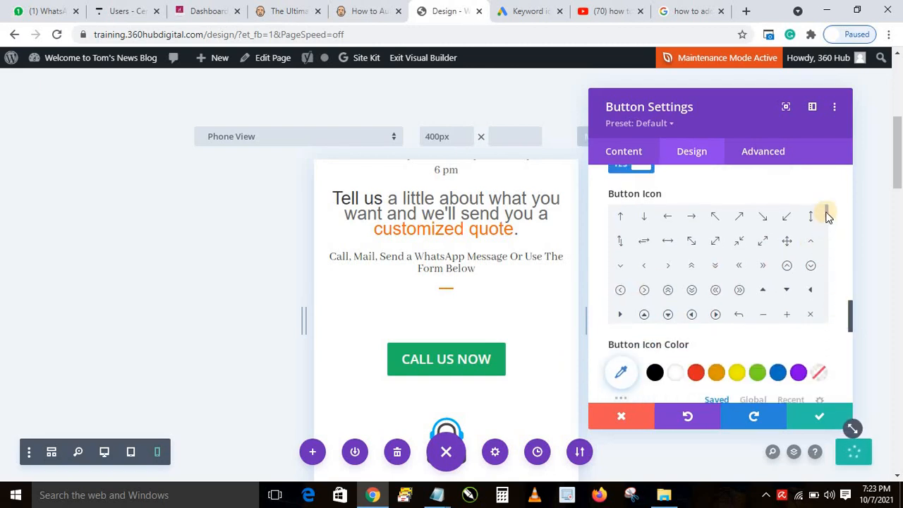
drag(828, 211, 825, 284)
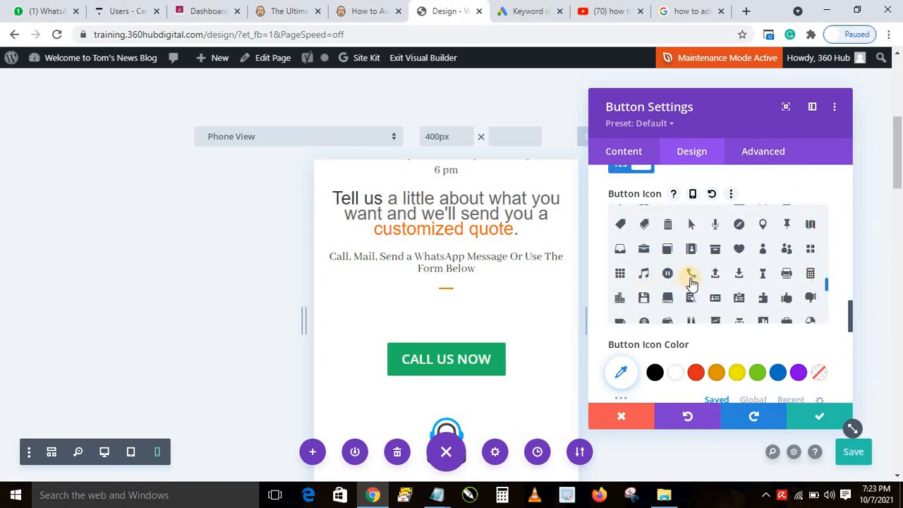
click(690, 275)
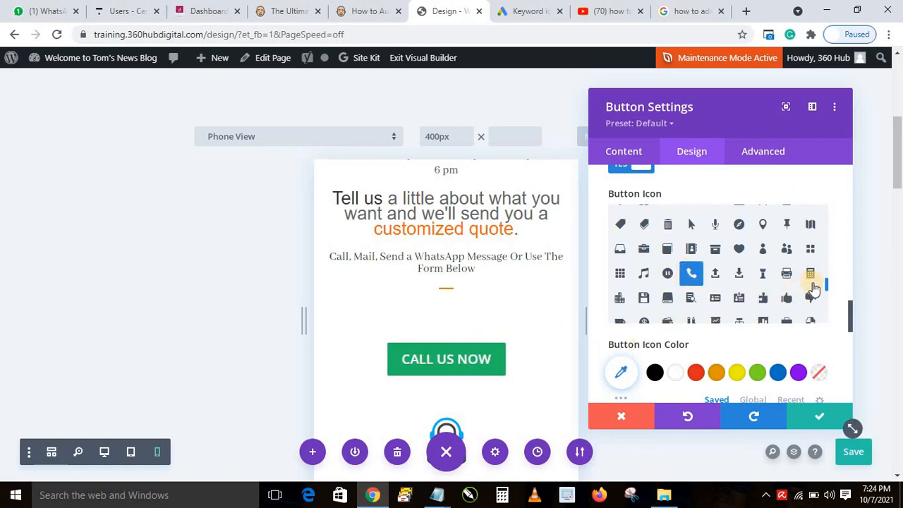
scroll(849, 307, down, 1)
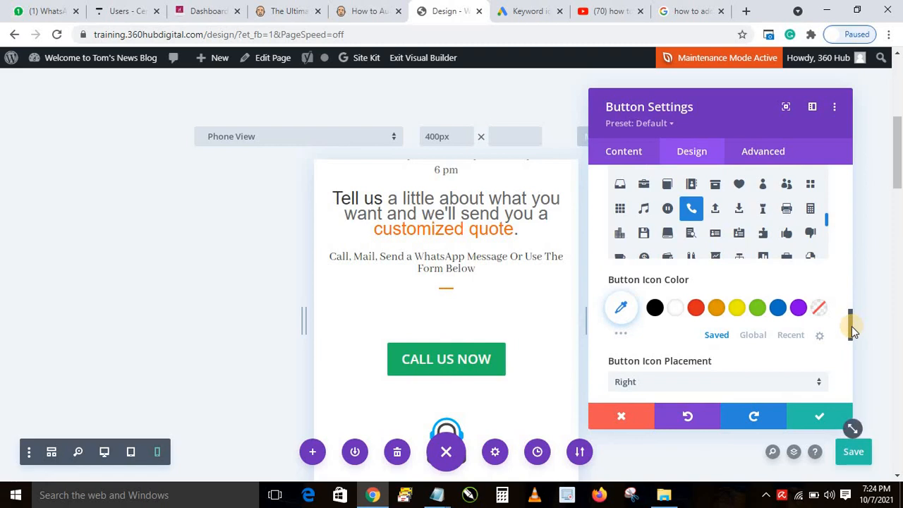
Set Button Icon Placement to Left and turn off show-icon-on-hover so the phone icon is always visible
drag(851, 327, 850, 346)
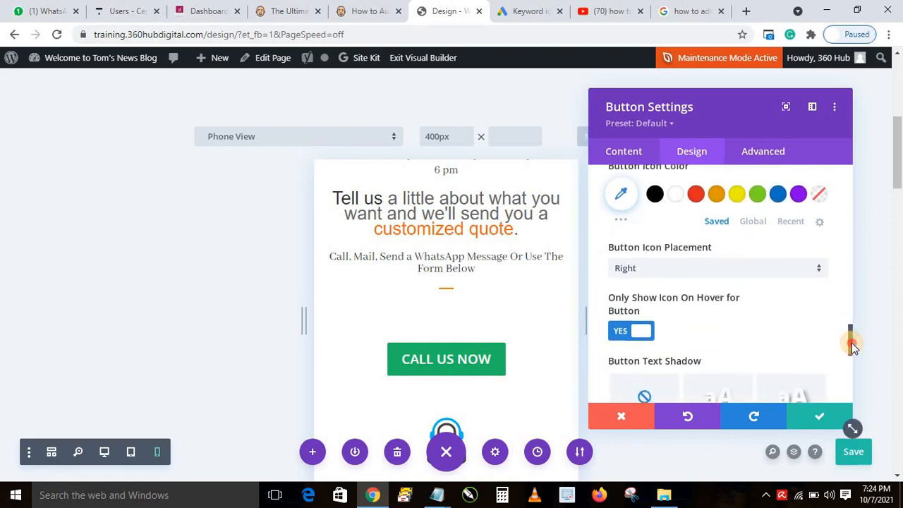
click(648, 266)
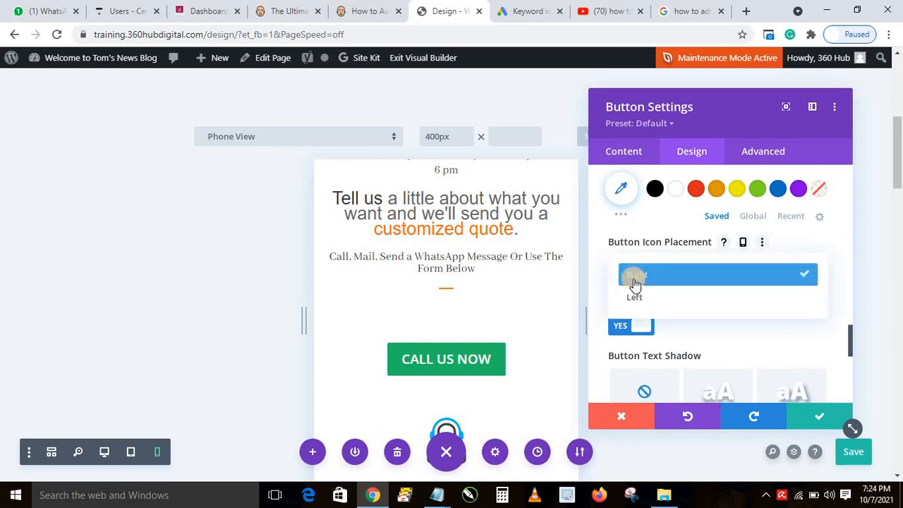
click(654, 295)
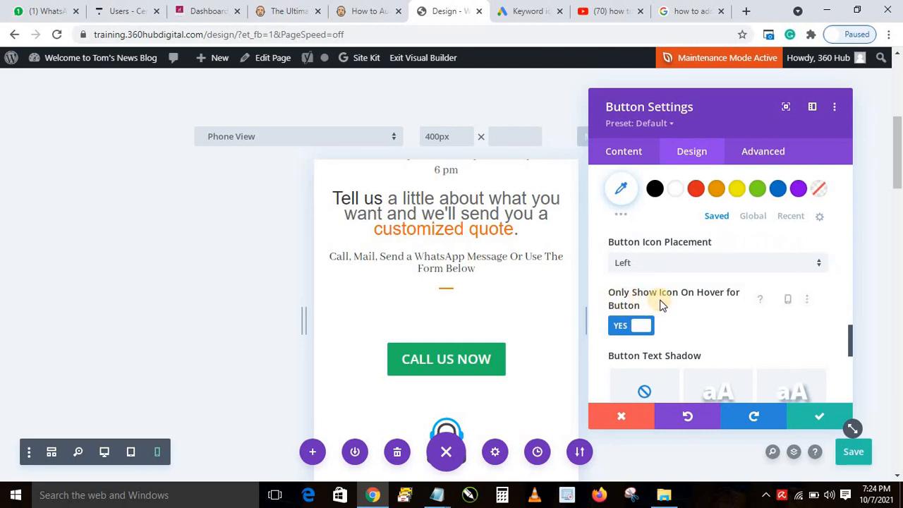
click(628, 327)
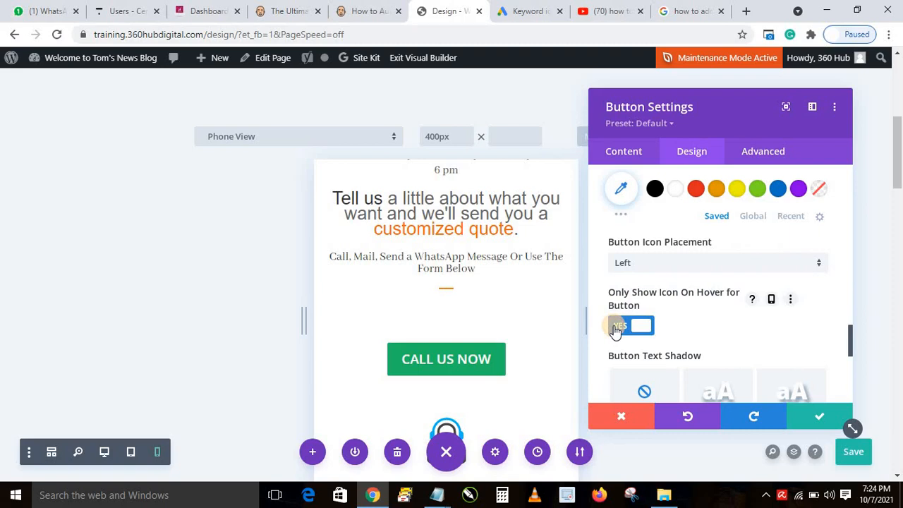
click(615, 329)
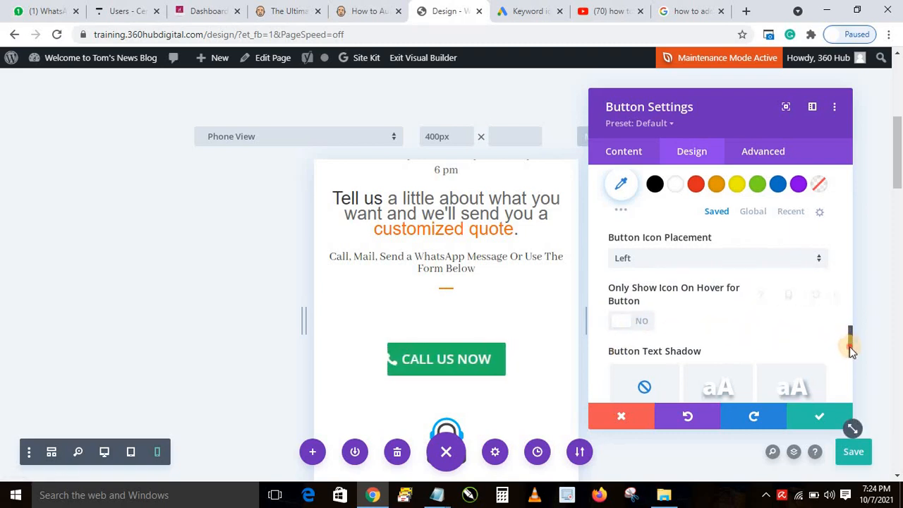
drag(849, 341, 838, 374)
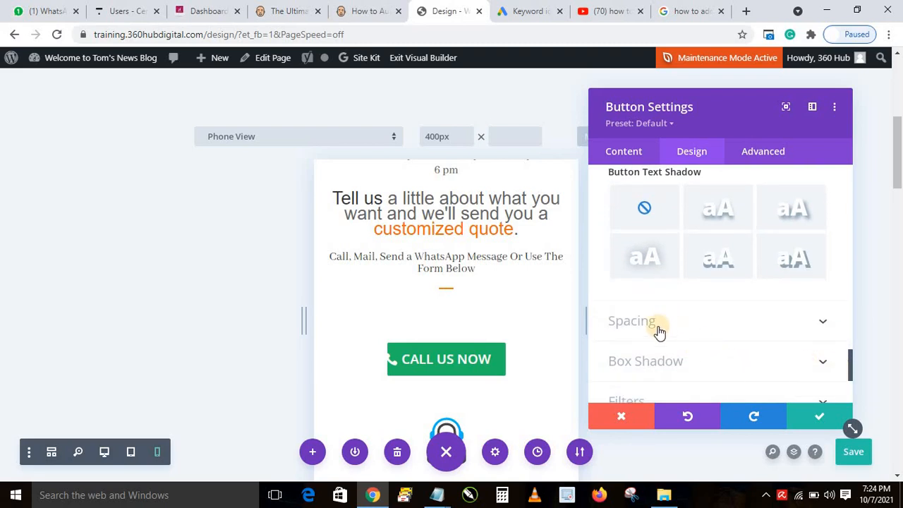
Link the button's top and bottom padding and set it to 9px
click(634, 322)
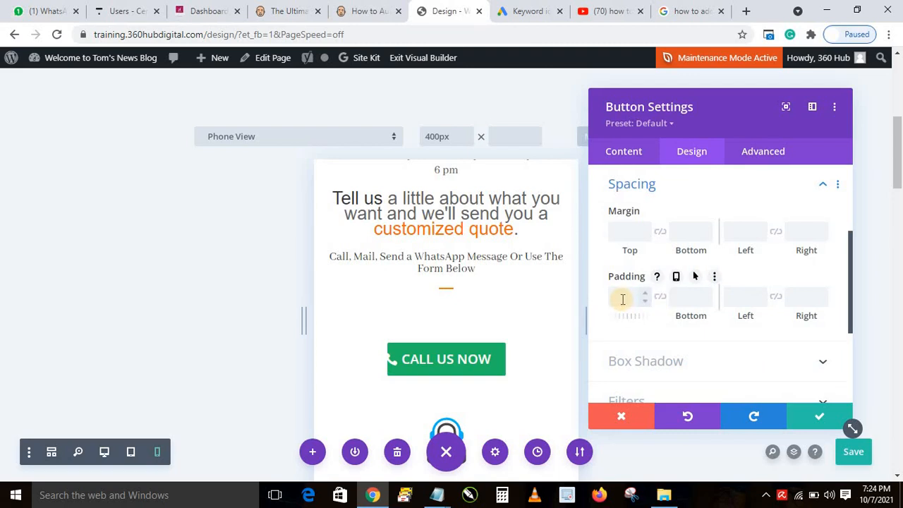
click(660, 297)
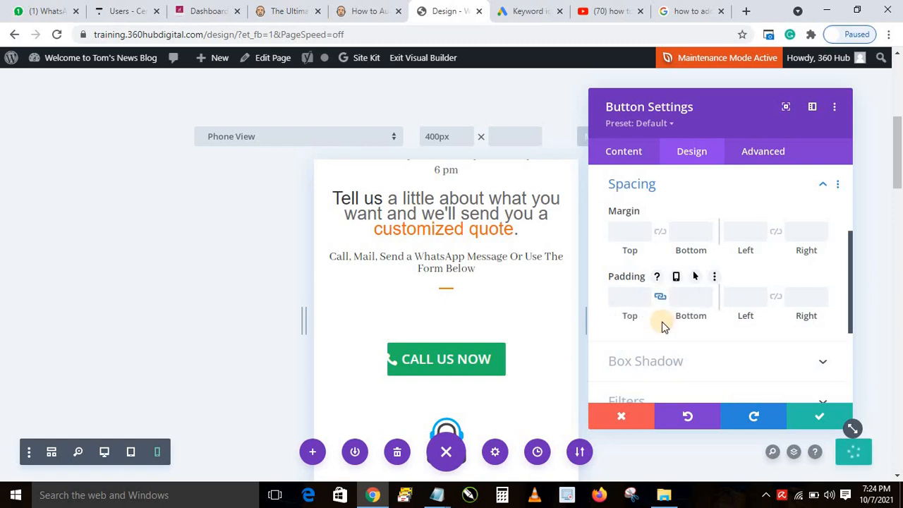
click(631, 300)
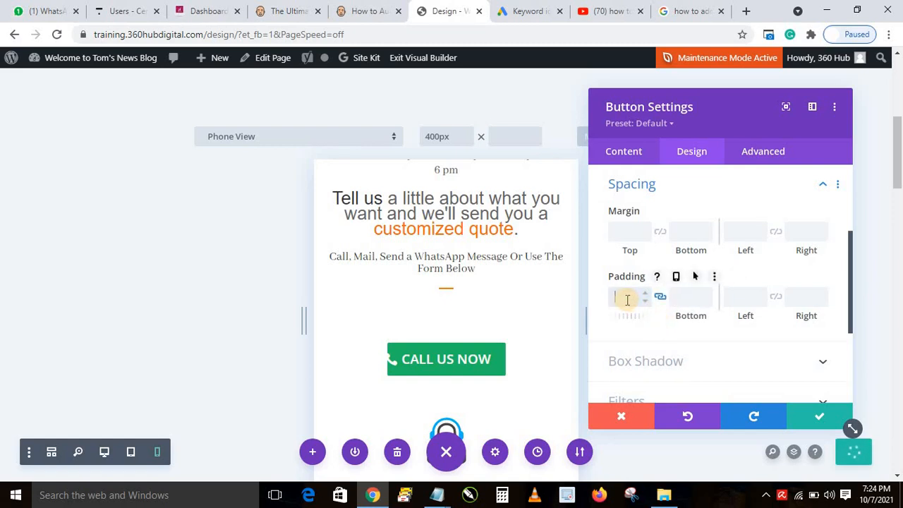
text(9)
click(603, 312)
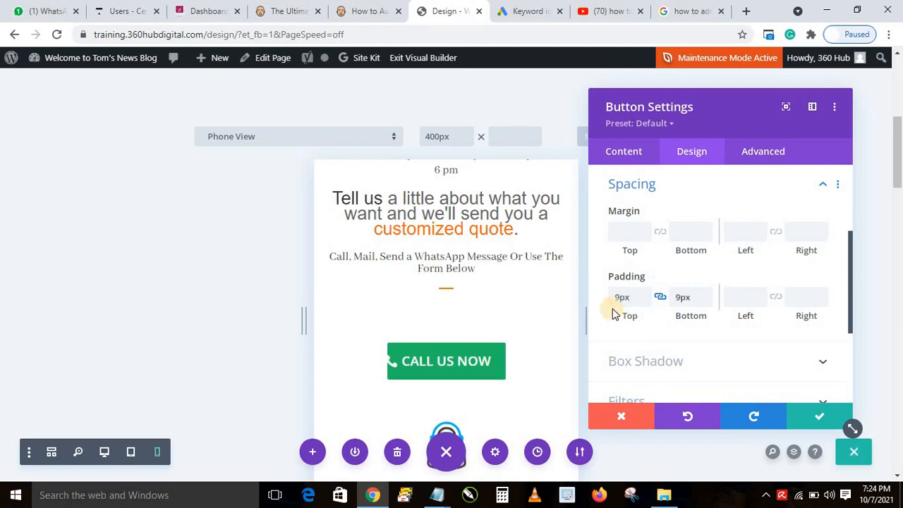
Set the button's linked left and right padding to 90px
click(776, 298)
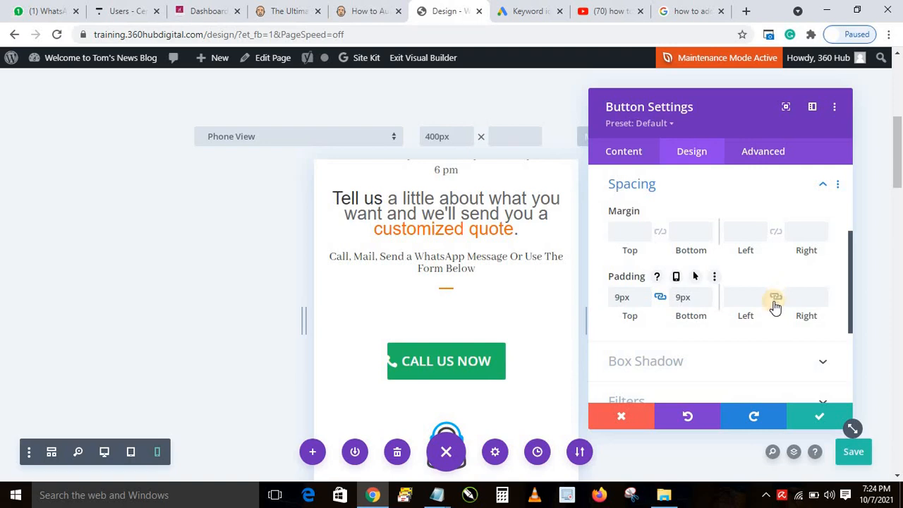
click(743, 298)
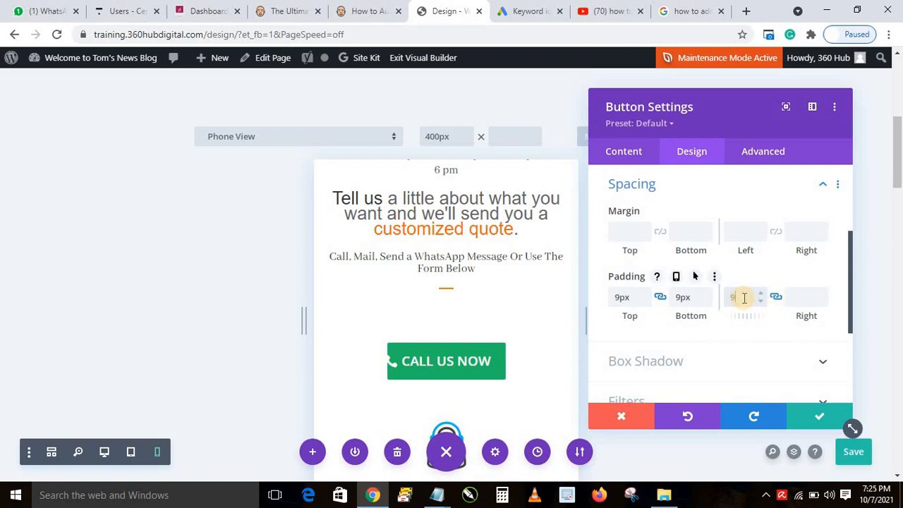
text(90)
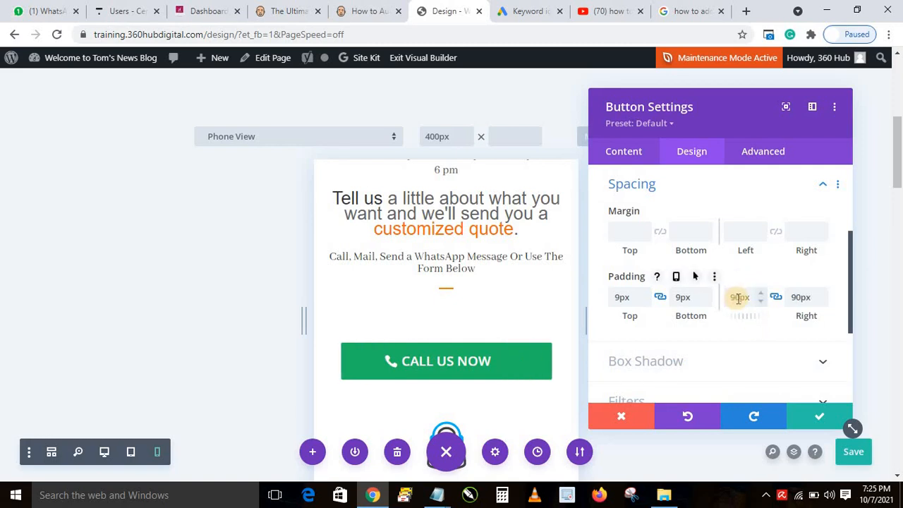
click(732, 298)
text(100)
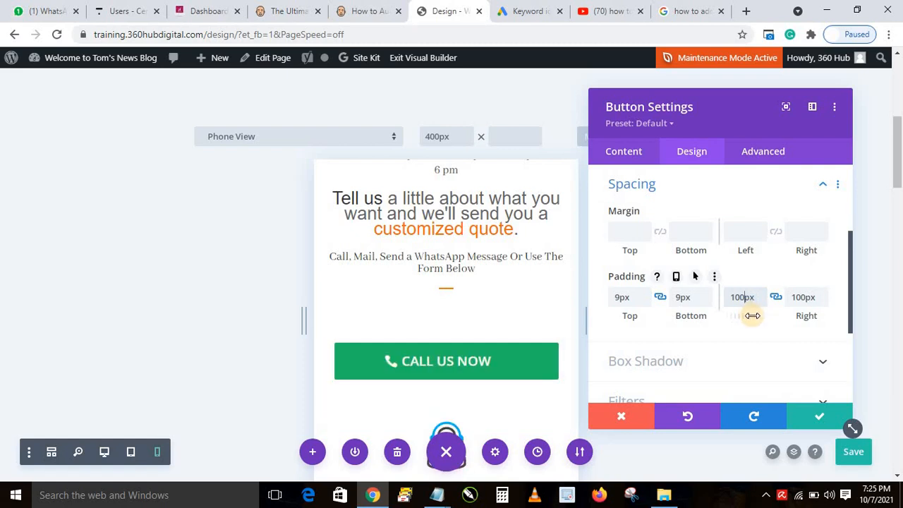
drag(745, 297, 727, 297)
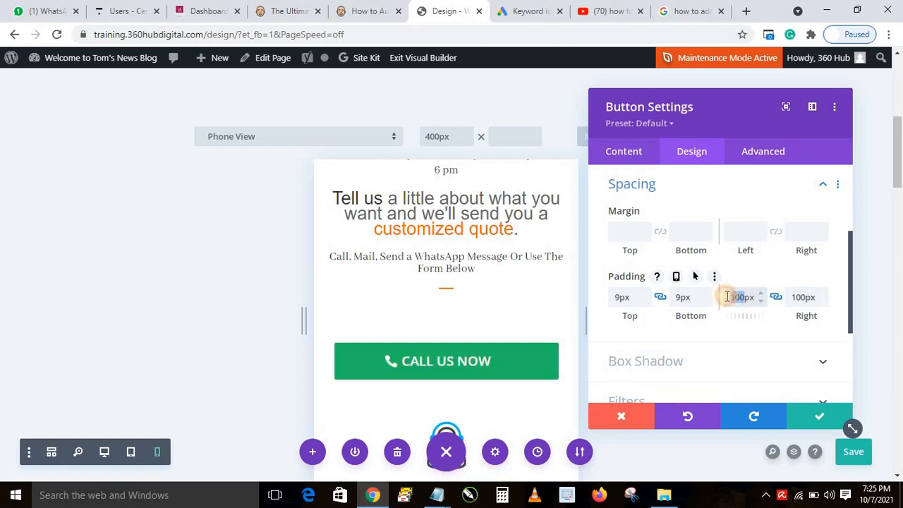
text(90)
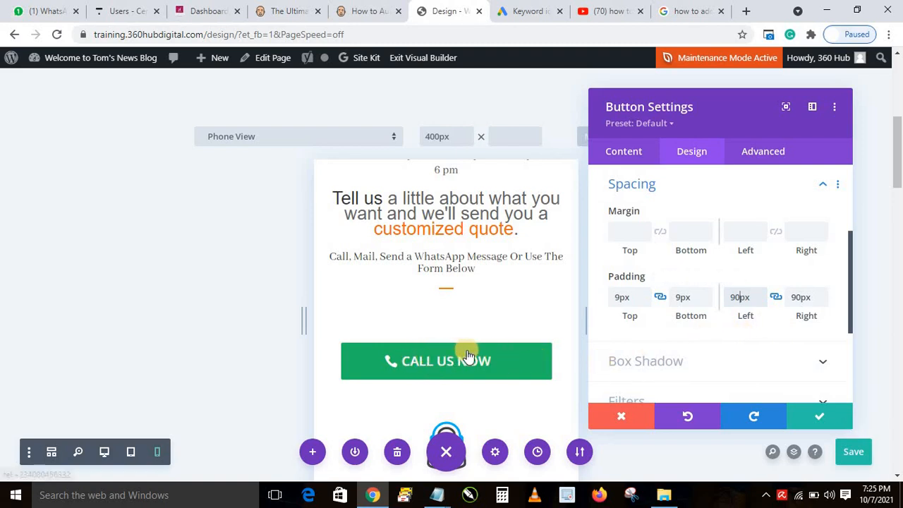
Raise the linked top and bottom padding to 10px
click(657, 299)
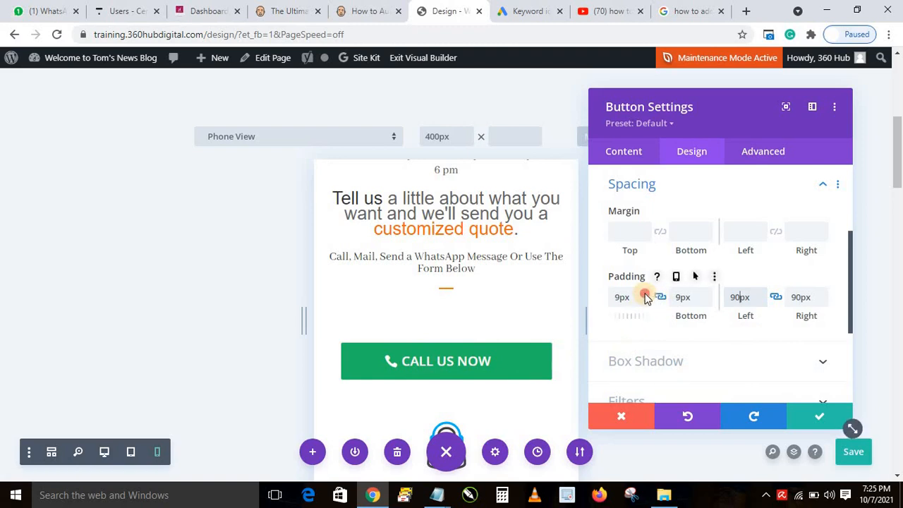
click(645, 294)
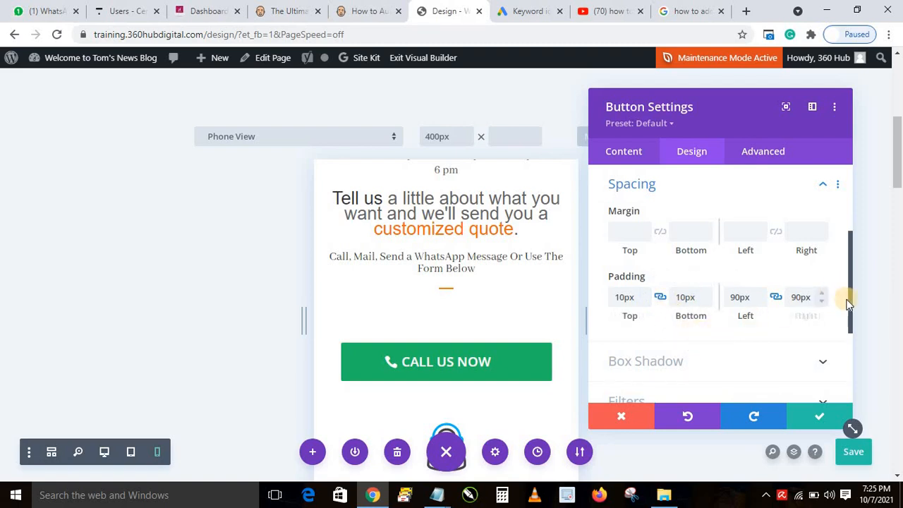
drag(848, 309, 848, 337)
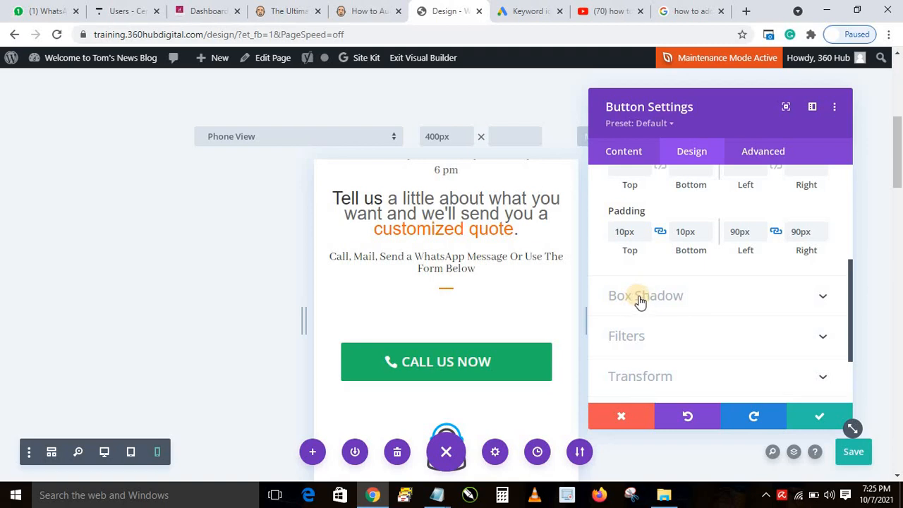
Save progress, apply the second Box Shadow preset, and confirm the button settings
key(ctrl+s)
click(640, 305)
click(694, 252)
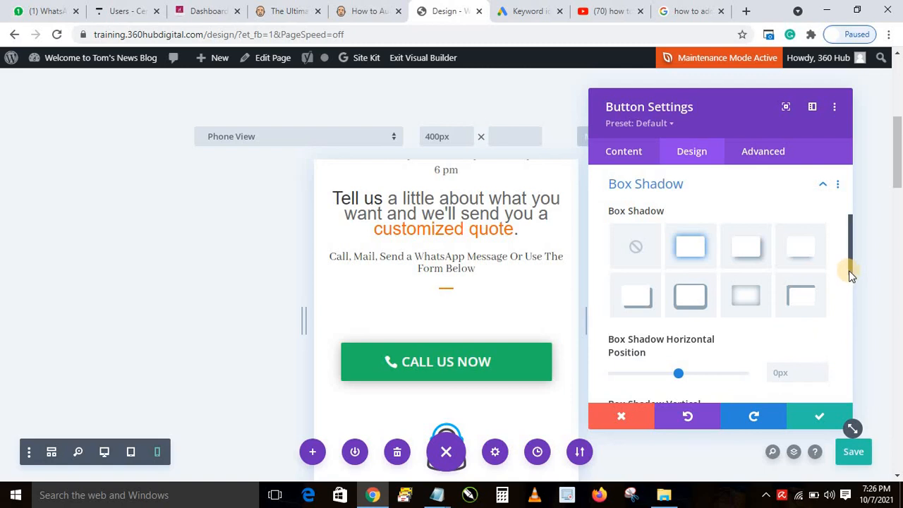
drag(850, 272, 830, 388)
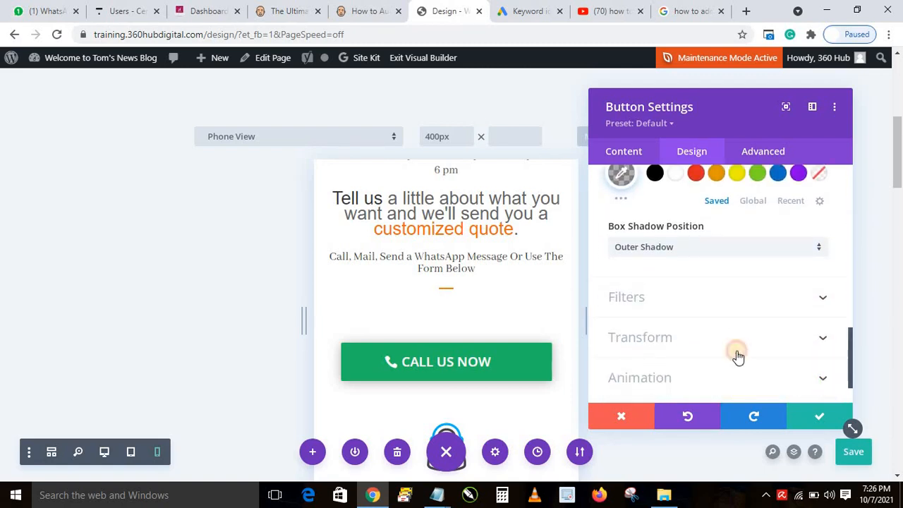
click(818, 420)
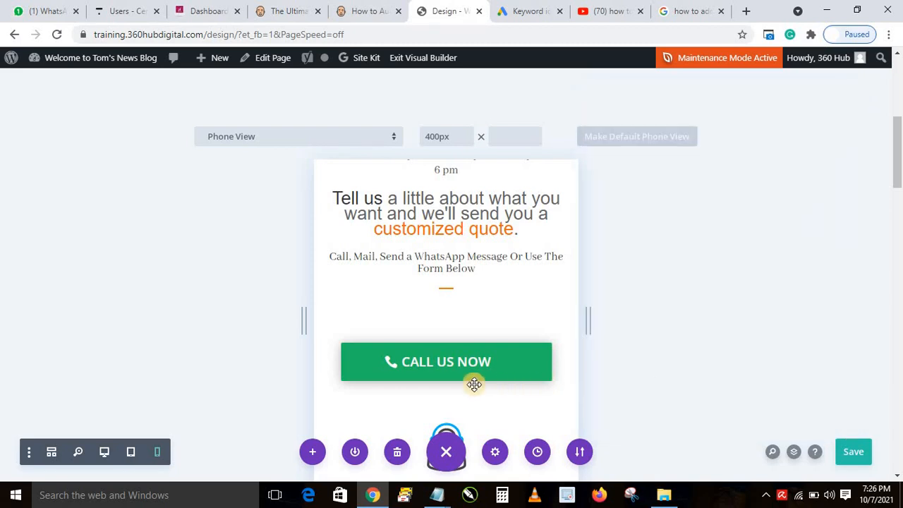
Disable the button's row on Desktop and Tablet under Advanced > Visibility, then confirm
mouse_move(369, 323)
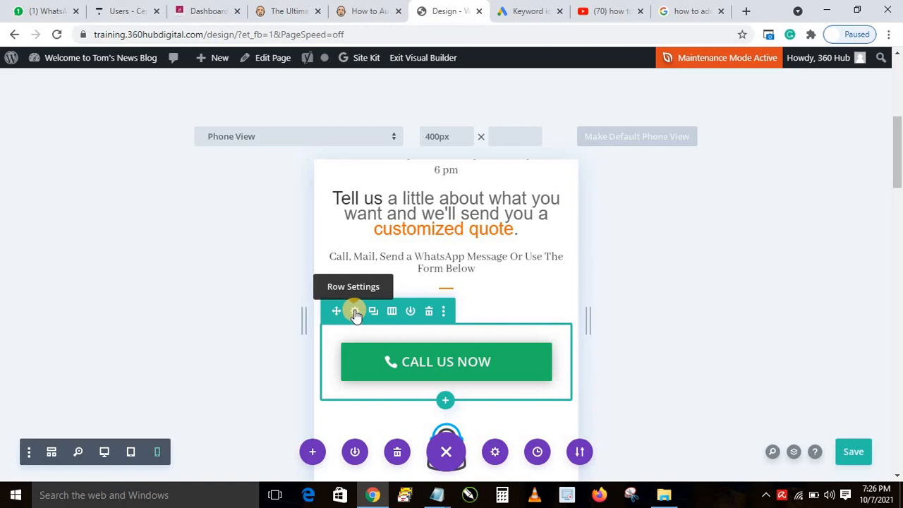
click(355, 313)
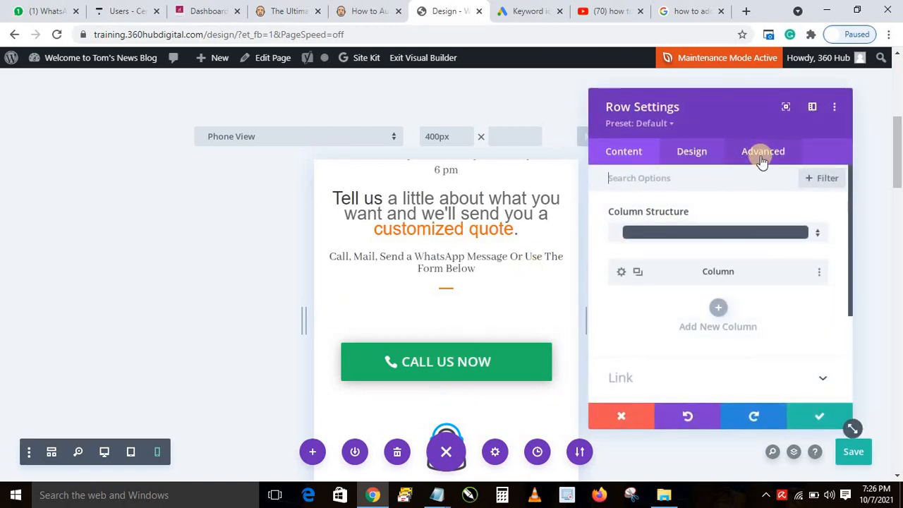
click(755, 162)
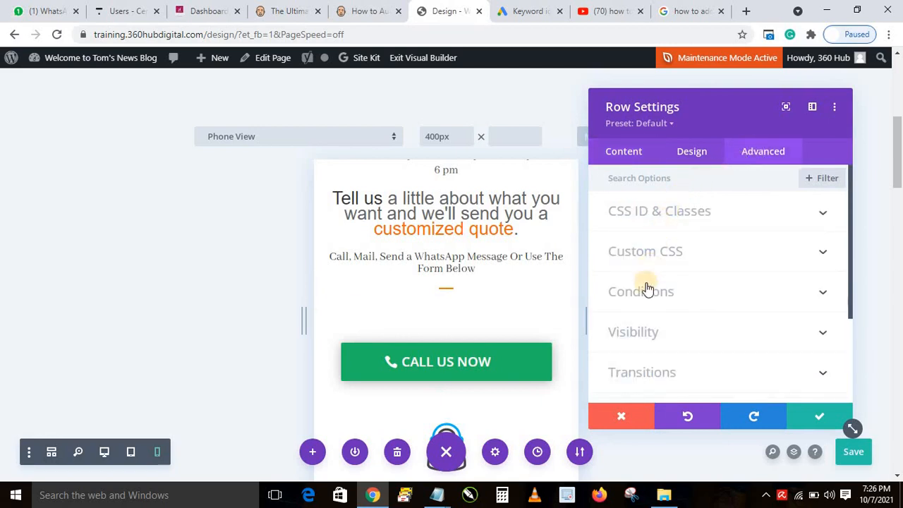
click(651, 335)
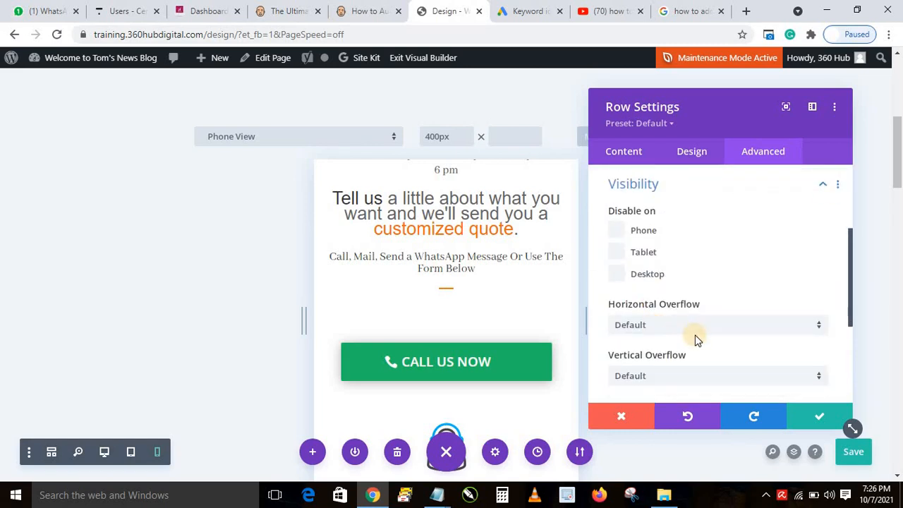
click(618, 274)
click(616, 252)
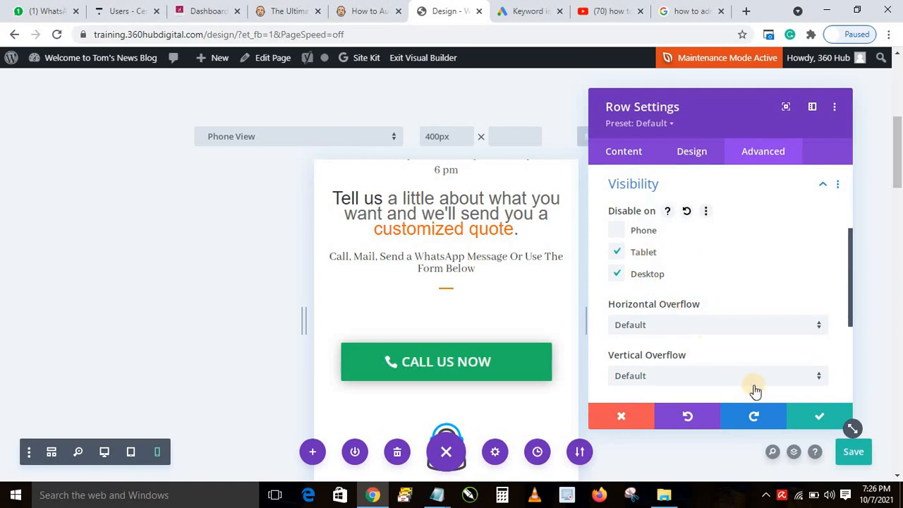
click(818, 417)
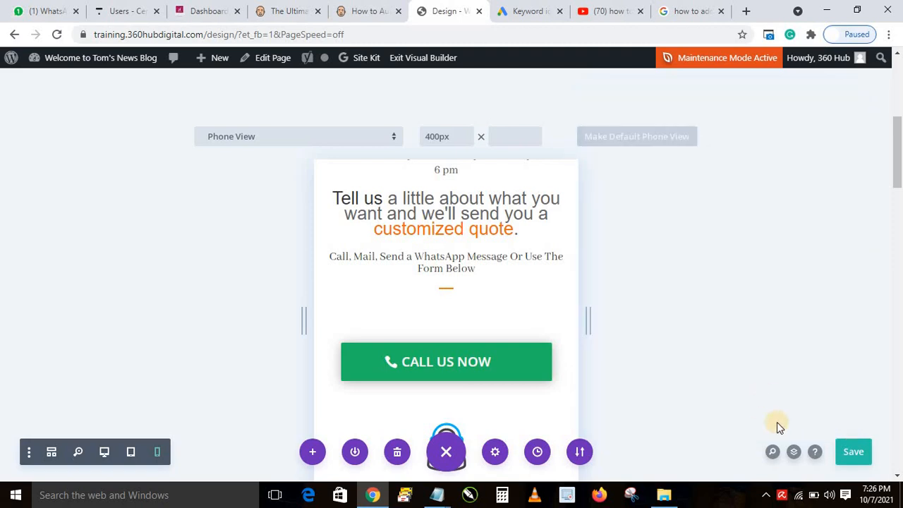
Save the page and exit the Visual Builder to view the live page
click(856, 456)
click(416, 60)
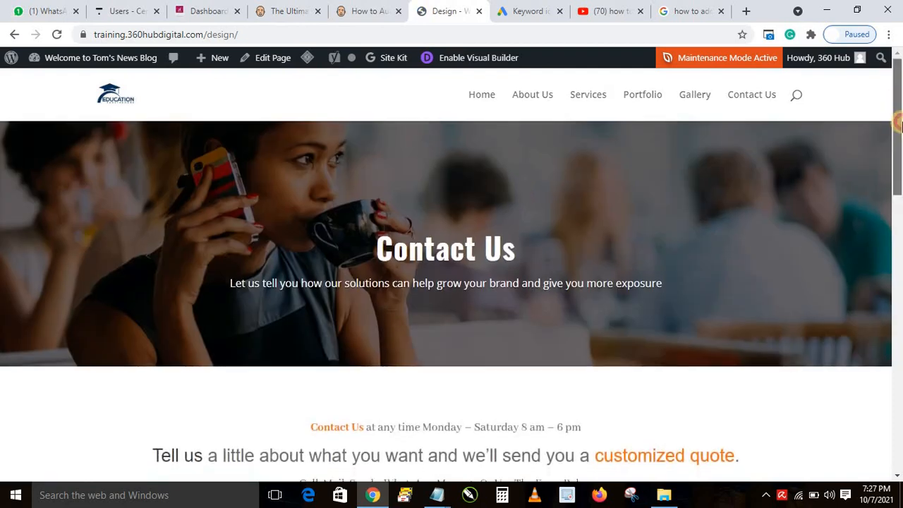
drag(898, 109, 901, 207)
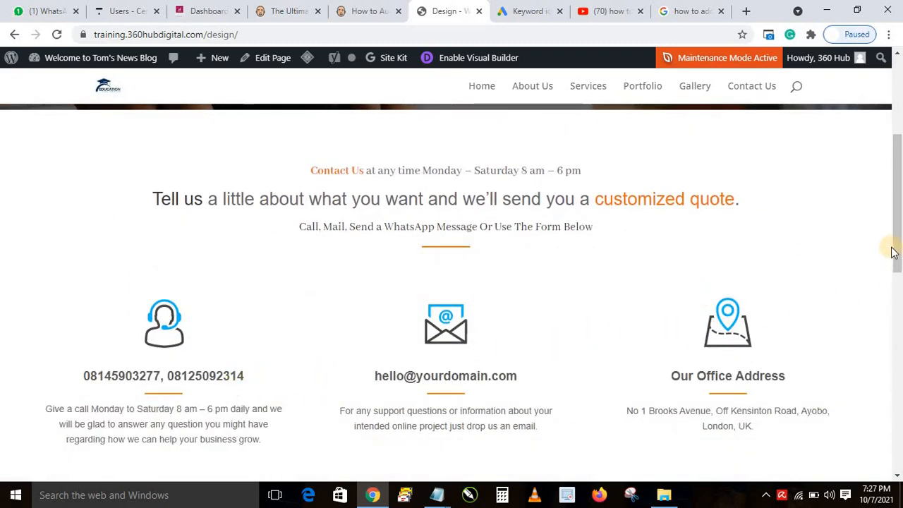
drag(893, 248, 889, 169)
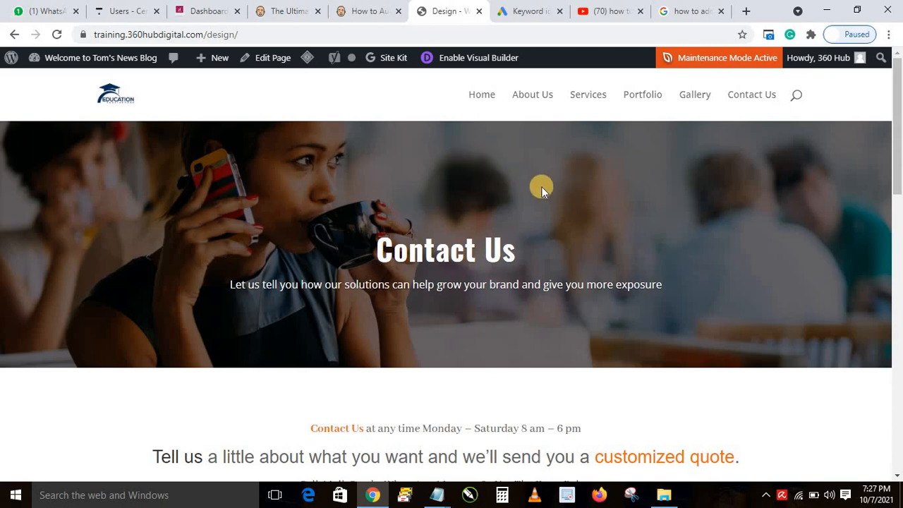
Preview the live page at 400×570 phone size and scroll down to the button
key(ctrl+shift+i)
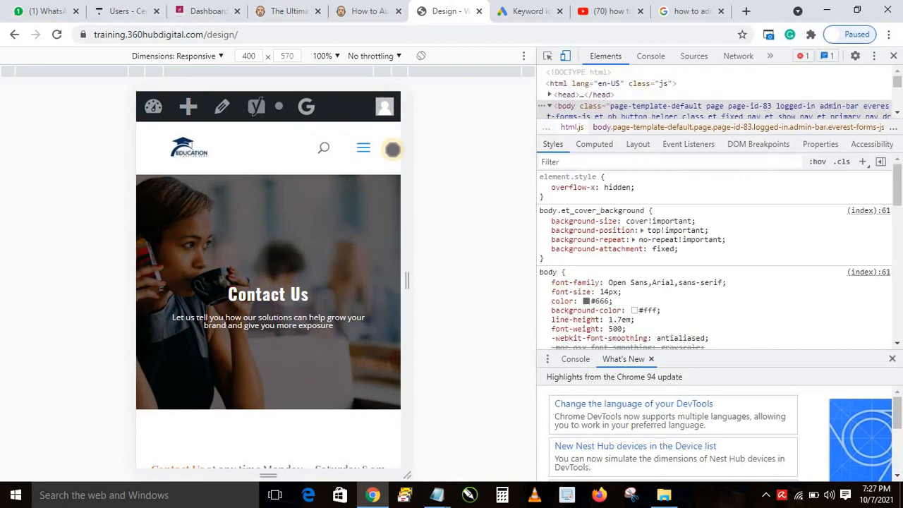
scroll(301, 288, down, 4)
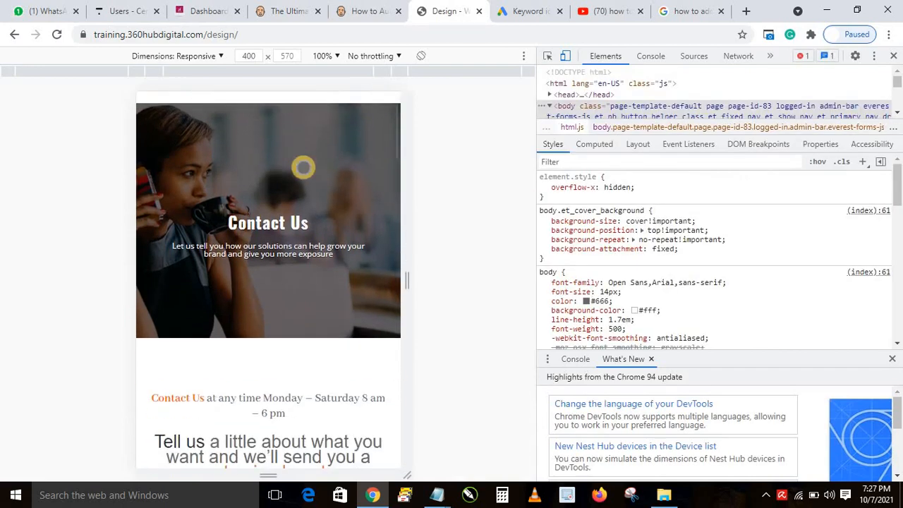
scroll(310, 265, down, 1)
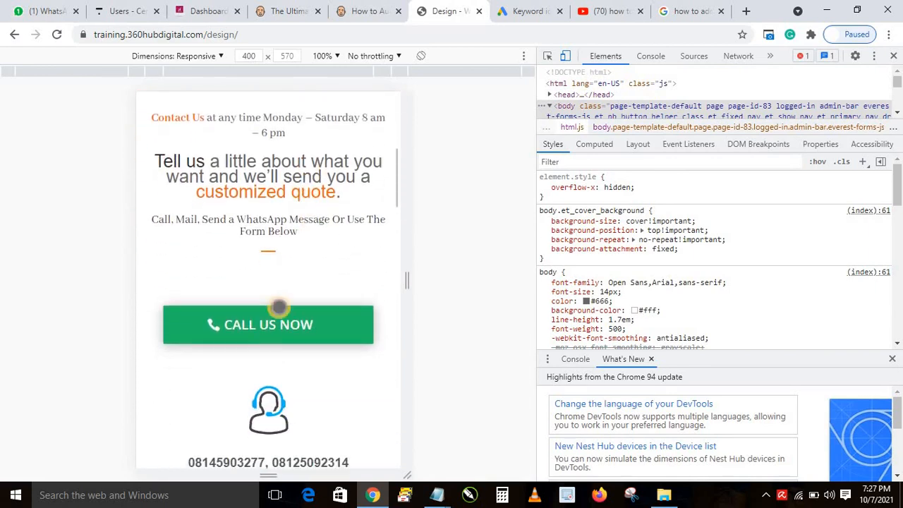
click(893, 56)
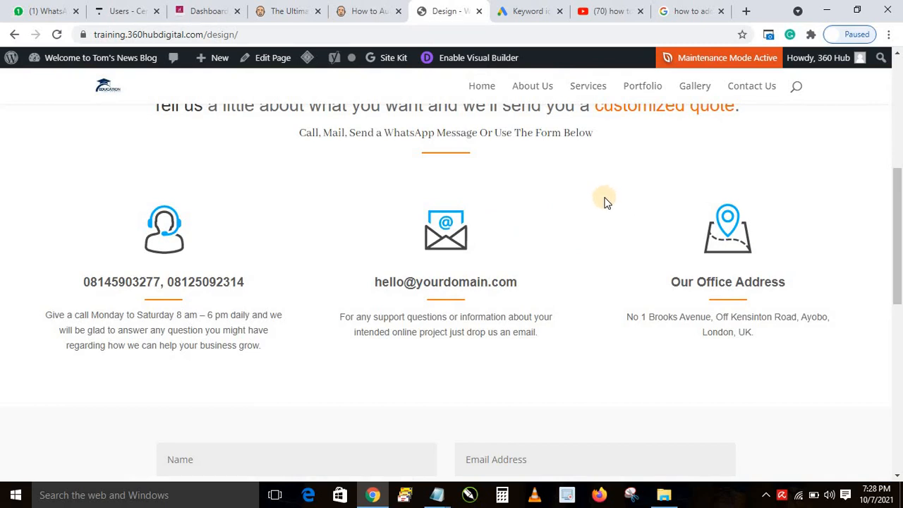
In the phone preview, test the CALL US NOW tel: link and dismiss the call prompt
key(ctrl+shift+i)
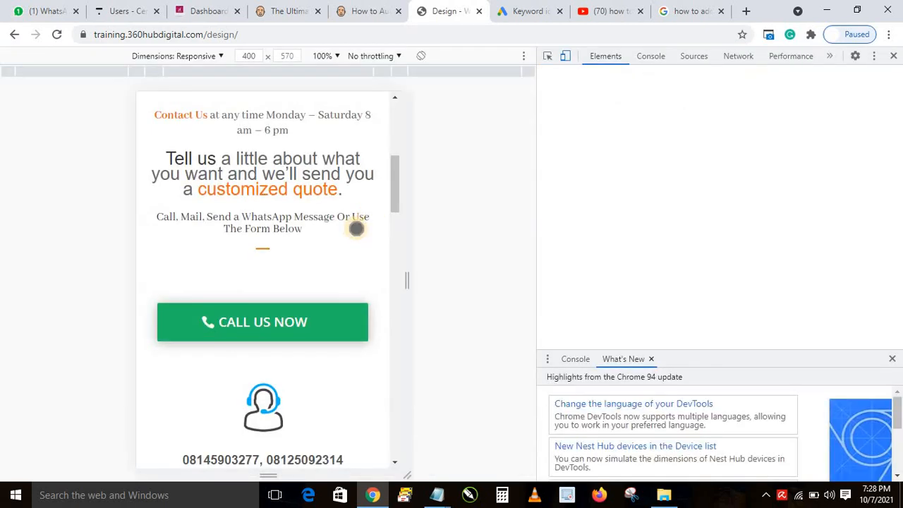
click(223, 331)
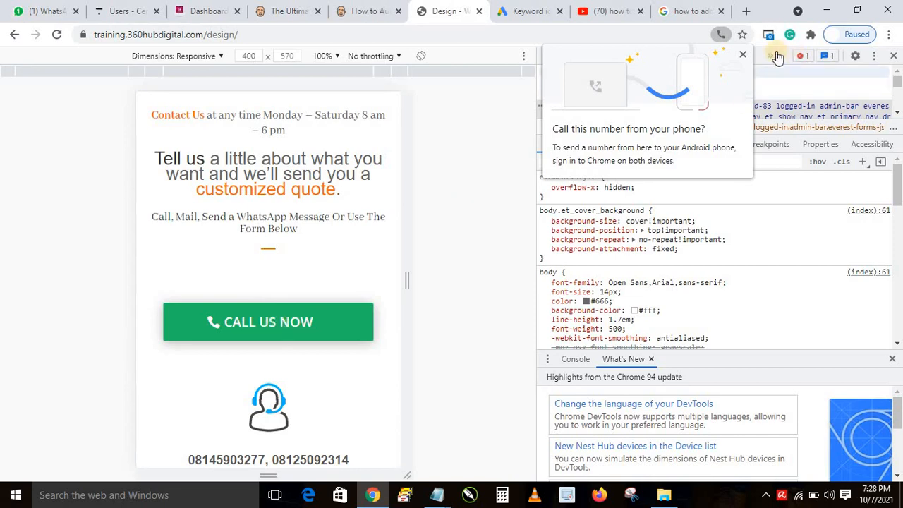
click(742, 54)
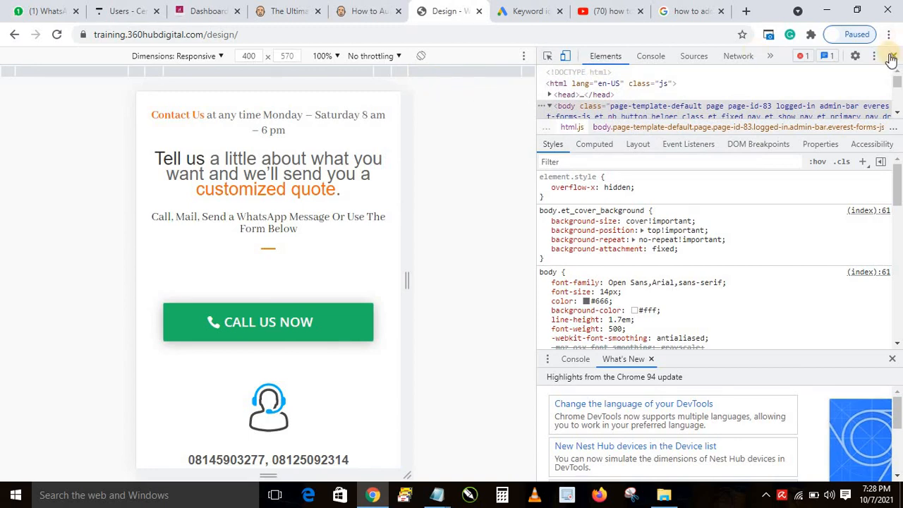
Close DevTools with F12 and return to the Contact Us hero at the top of the page
key(F12)
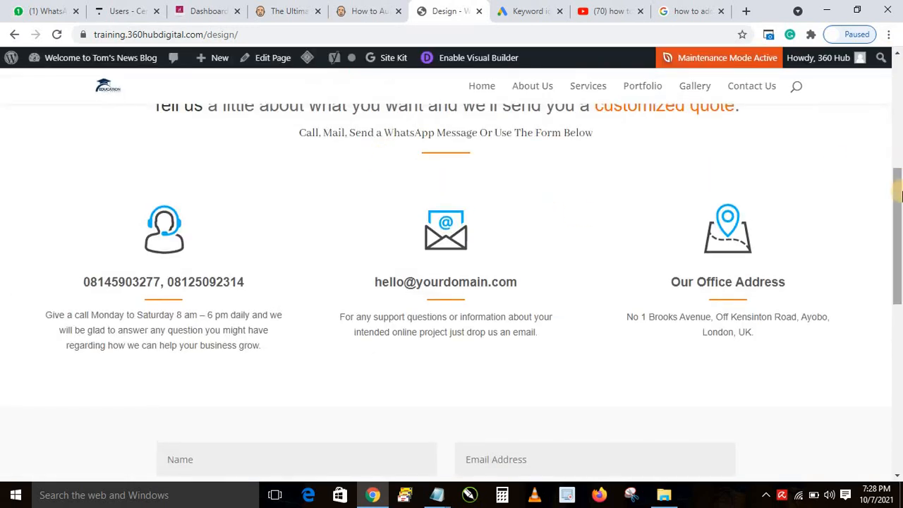
click(899, 122)
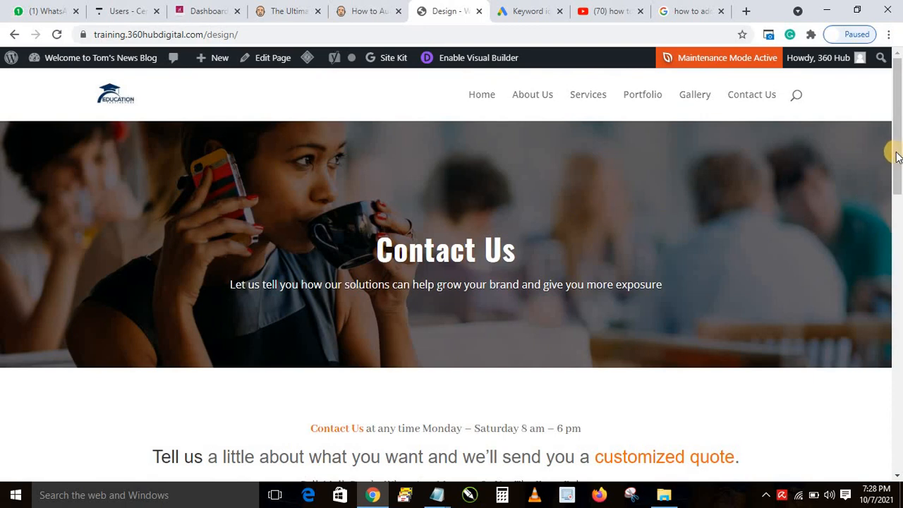
mouse_move(896, 151)
mouse_down()
mouse_move(899, 167)
mouse_move(898, 144)
mouse_up()
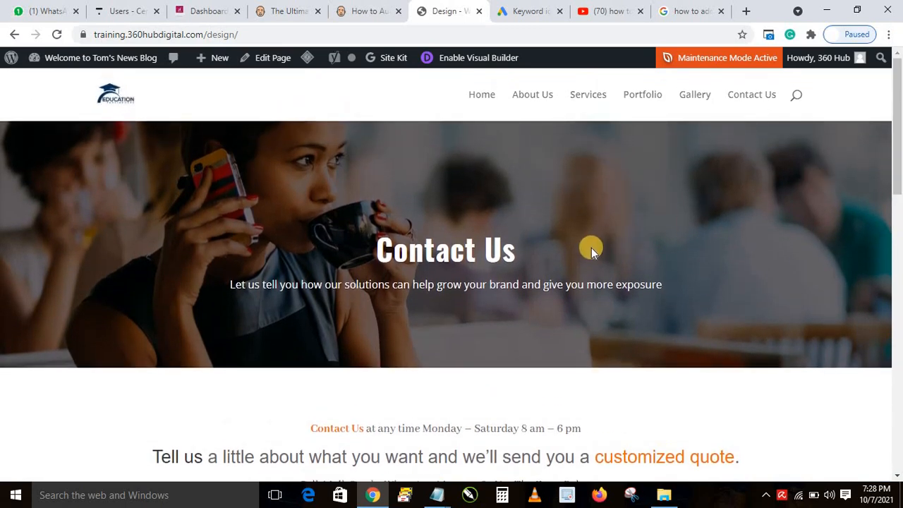